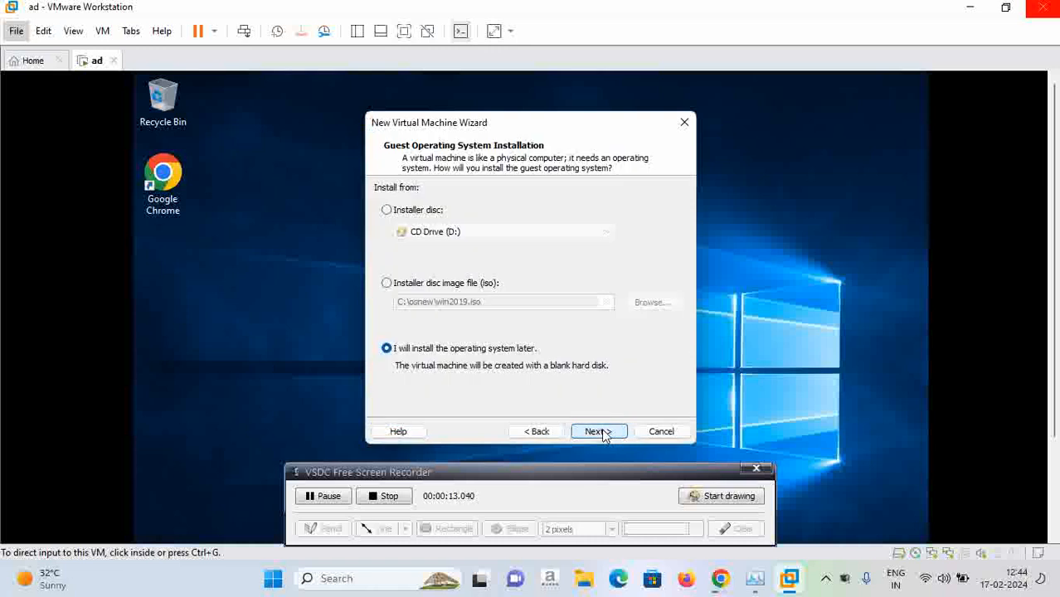
# - Set up a Microsoft Windows guest of version Windows Server 2019, with the operating system installed later, and name the virtual machine core
pyautogui.click(602, 432)
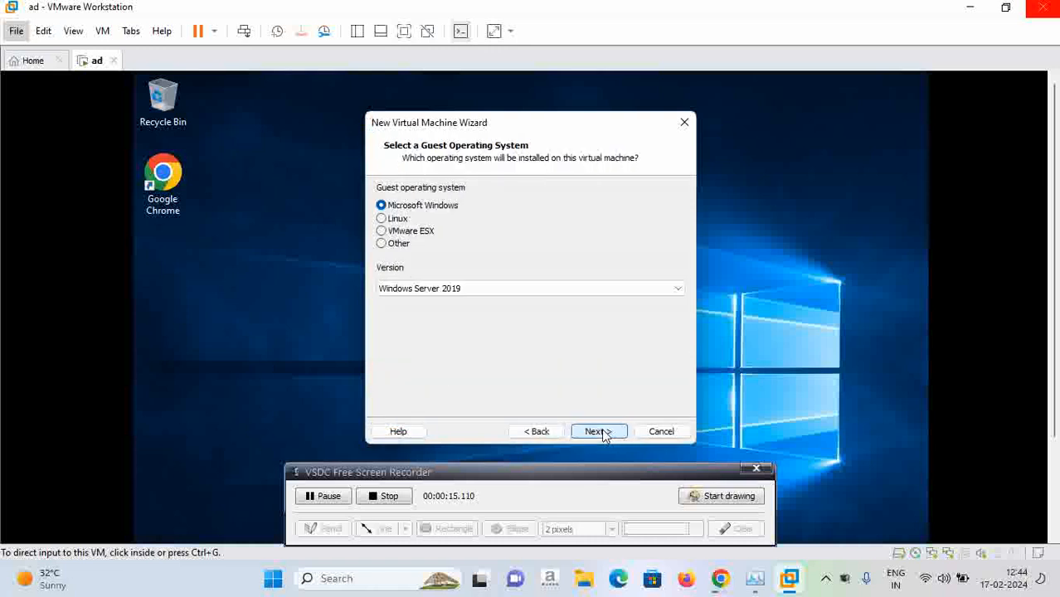
pyautogui.click(599, 432)
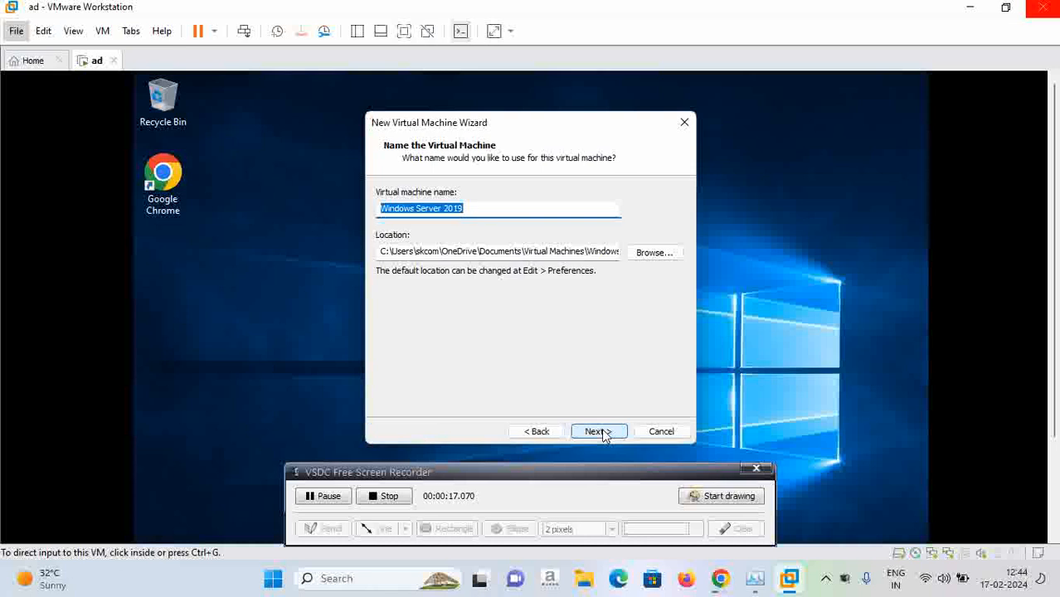
pyautogui.write('core')
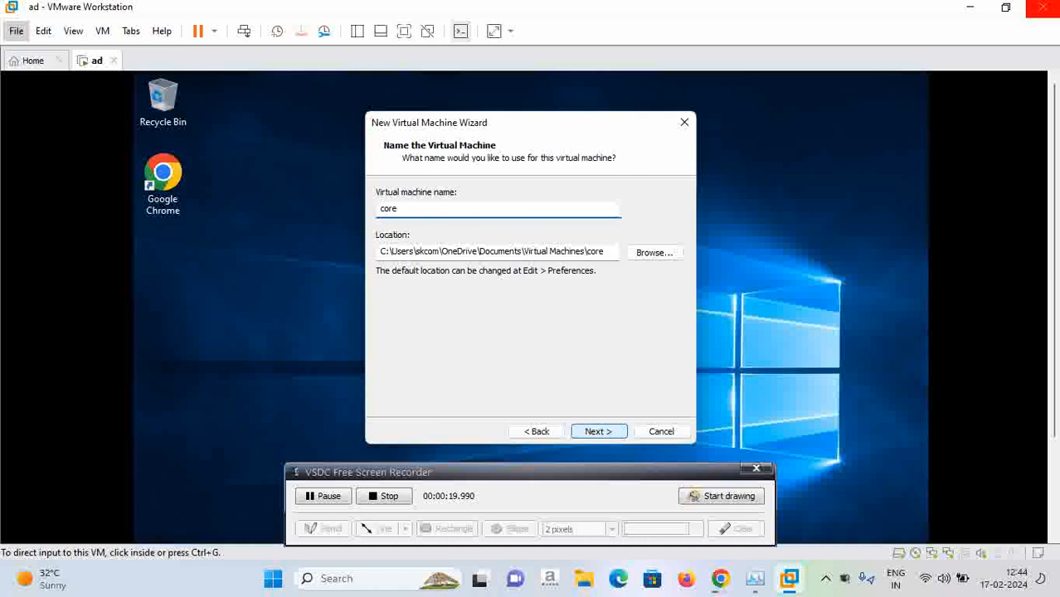
pyautogui.click(588, 433)
# - Set the maximum disk size to 20 GB, split into multiple files, and finish creating the virtual machine
pyautogui.write('20')
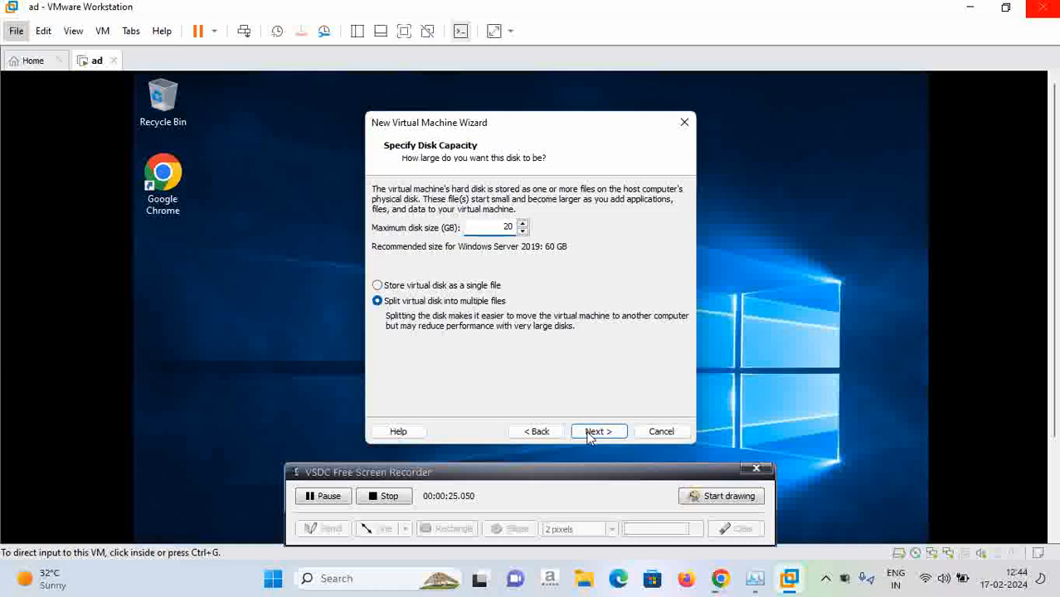
pyautogui.click(588, 434)
pyautogui.click(593, 435)
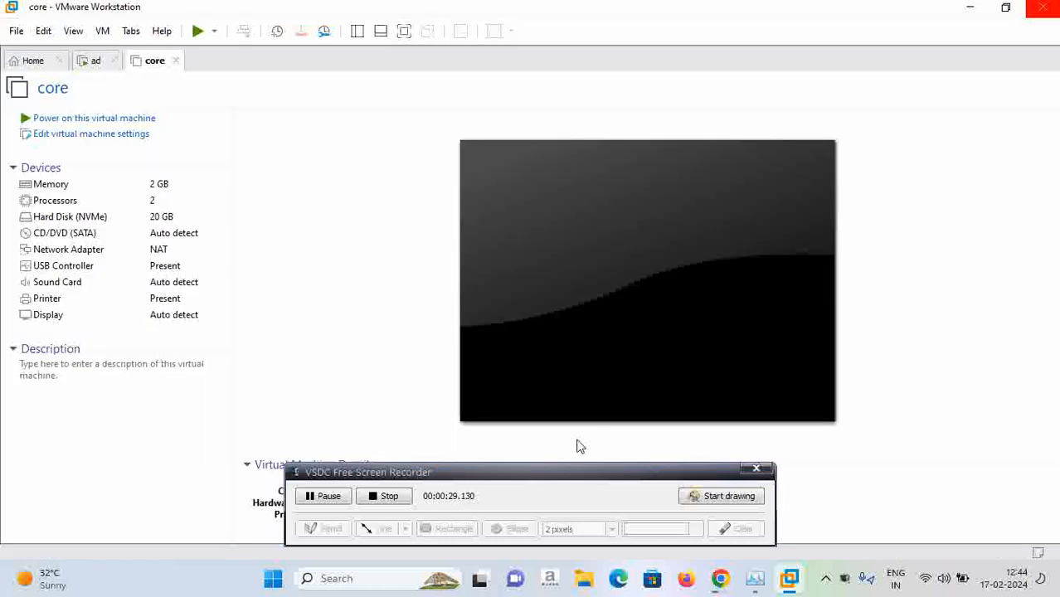
# - Set the core virtual machine's CD/DVD device to use the ISO image file C:\osnew\win2019.iso
pyautogui.doubleClick(129, 235)
pyautogui.click(523, 169)
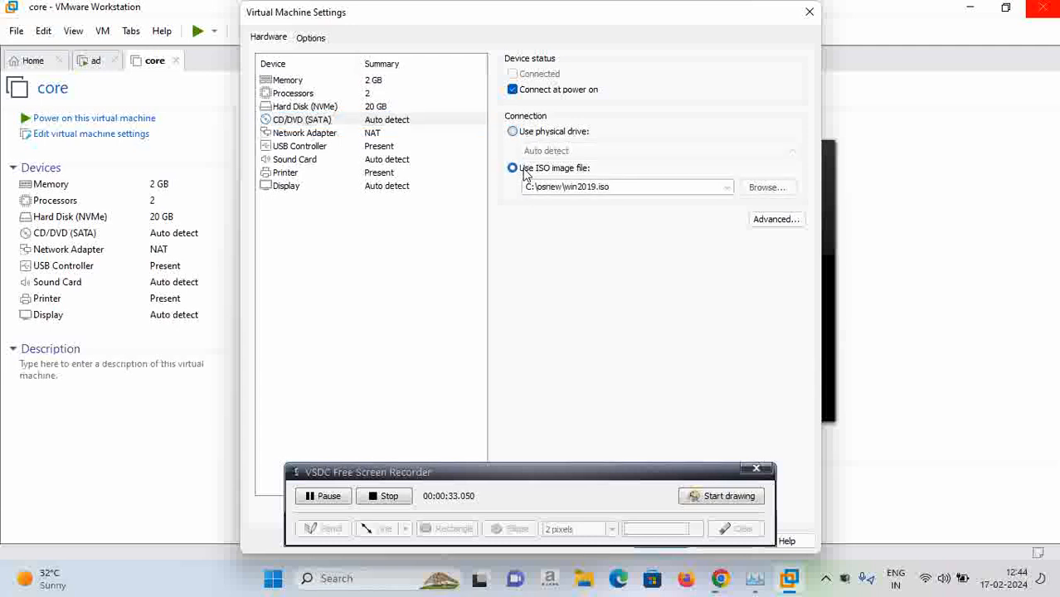
pyautogui.moveTo(649, 472); pyautogui.dragTo(682, 570)
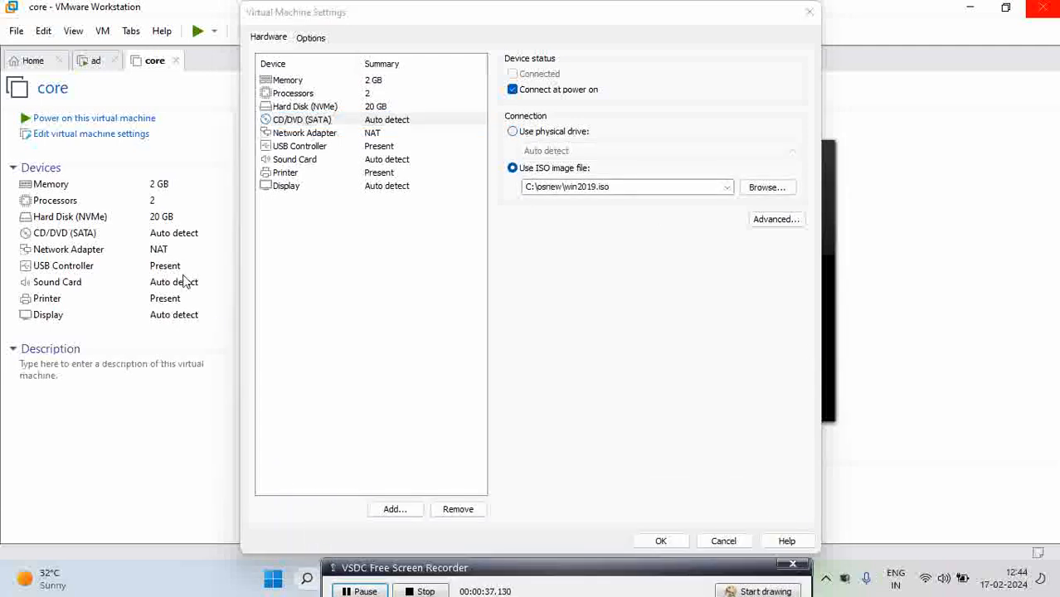
pyautogui.click(158, 256)
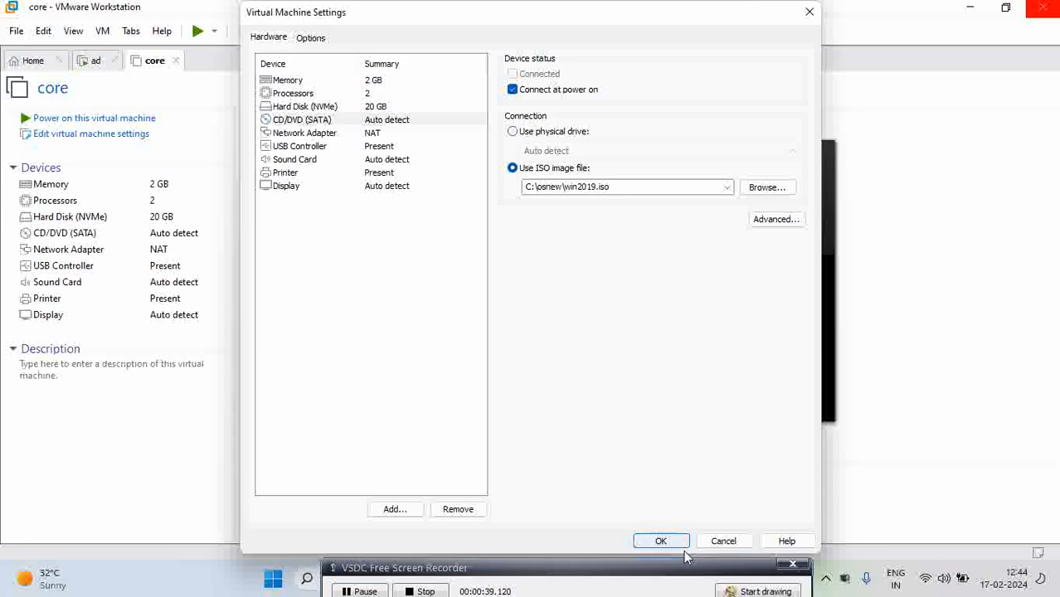
# - Connect the network adapter to the custom virtual network VMnet0 (Host-only) and save the virtual machine settings
pyautogui.click(373, 135)
pyautogui.click(512, 202)
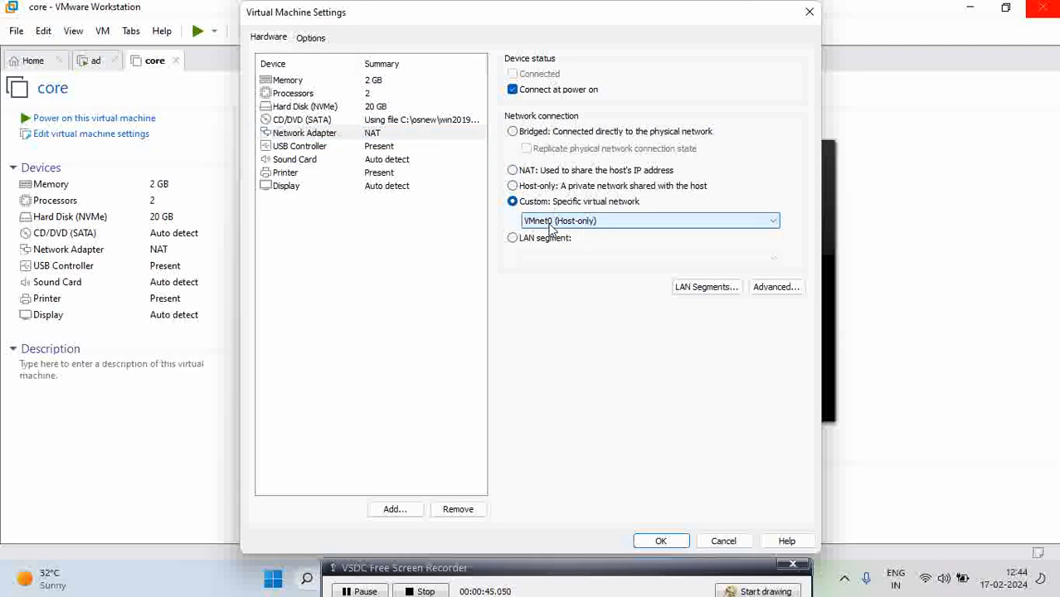
pyautogui.click(671, 542)
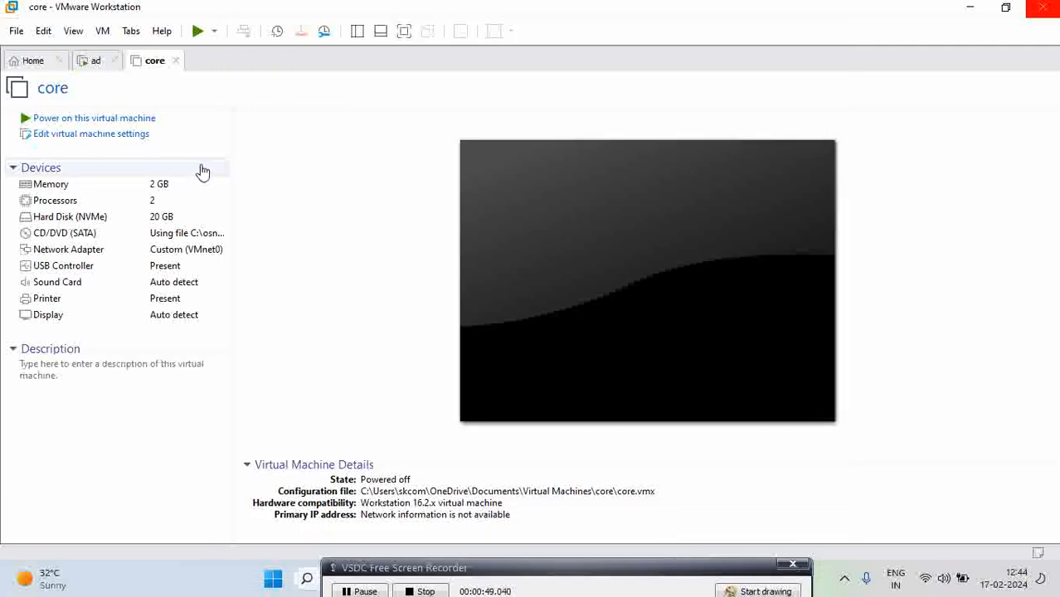
# - Power on the core virtual machine, boot it from the installation CD/DVD, and dismiss the installation hint bar
pyautogui.click(107, 121)
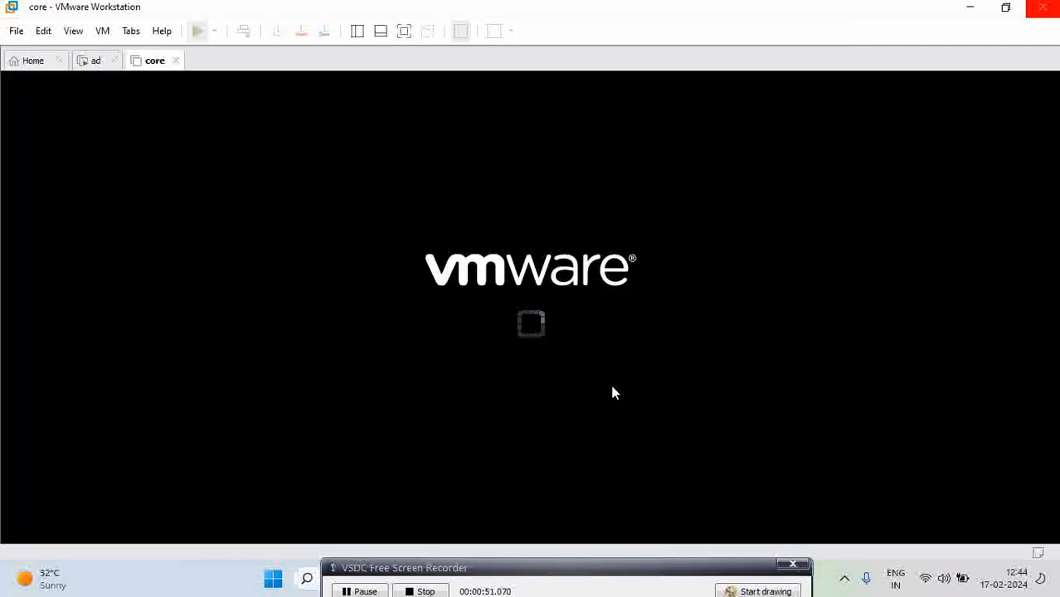
pyautogui.moveTo(514, 569); pyautogui.dragTo(497, 474)
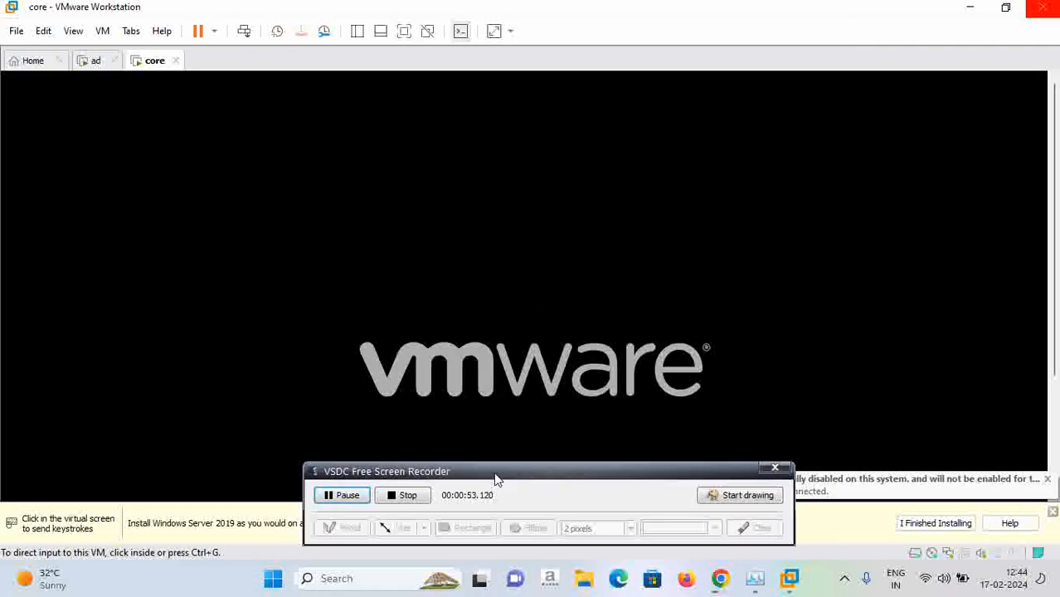
pyautogui.click(794, 258)
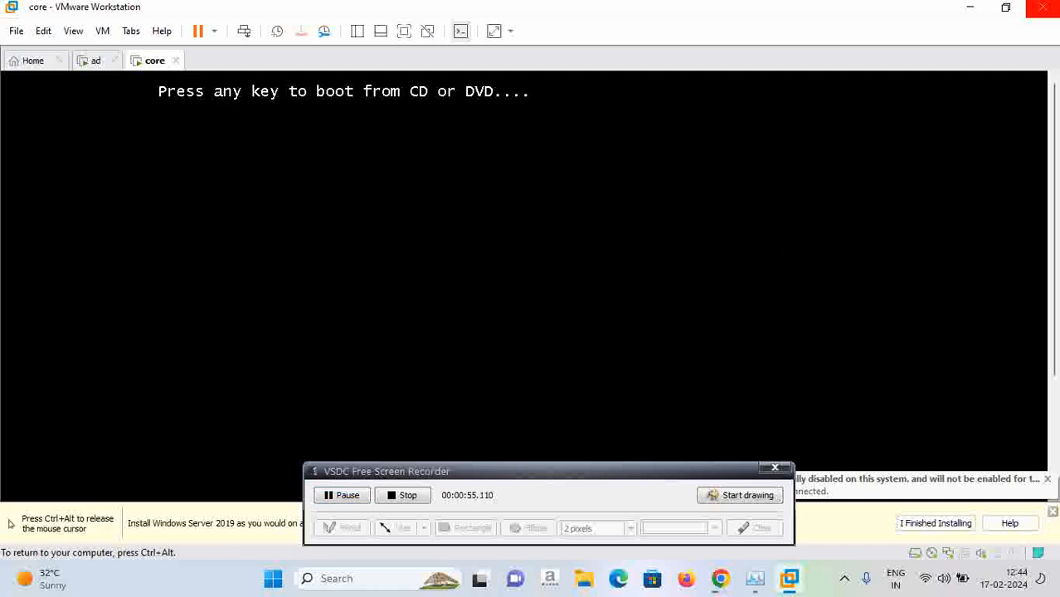
pyautogui.press('Return')
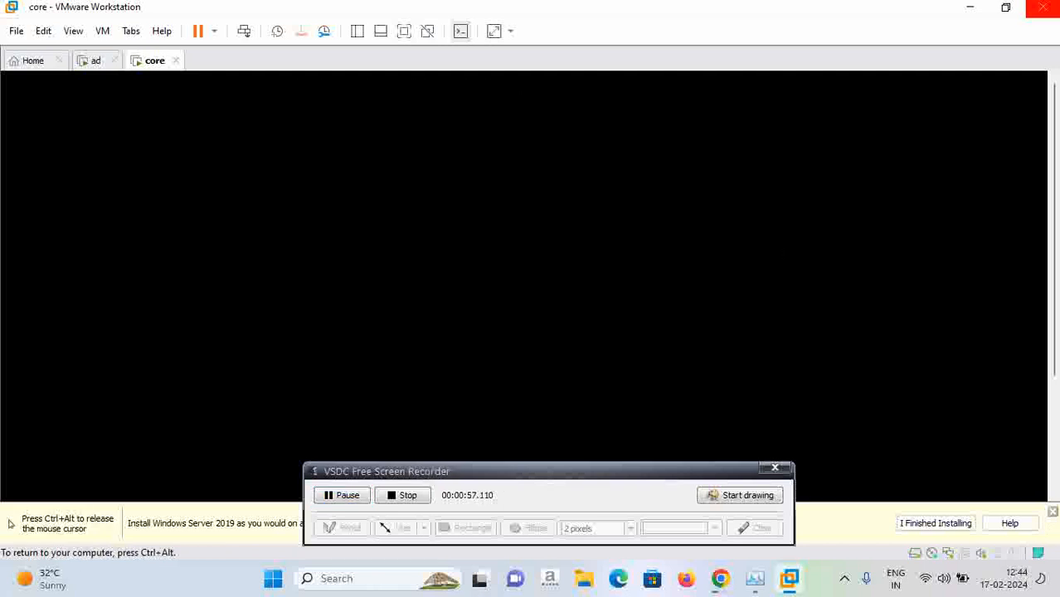
pyautogui.hotkey('ctrl', 'alt')
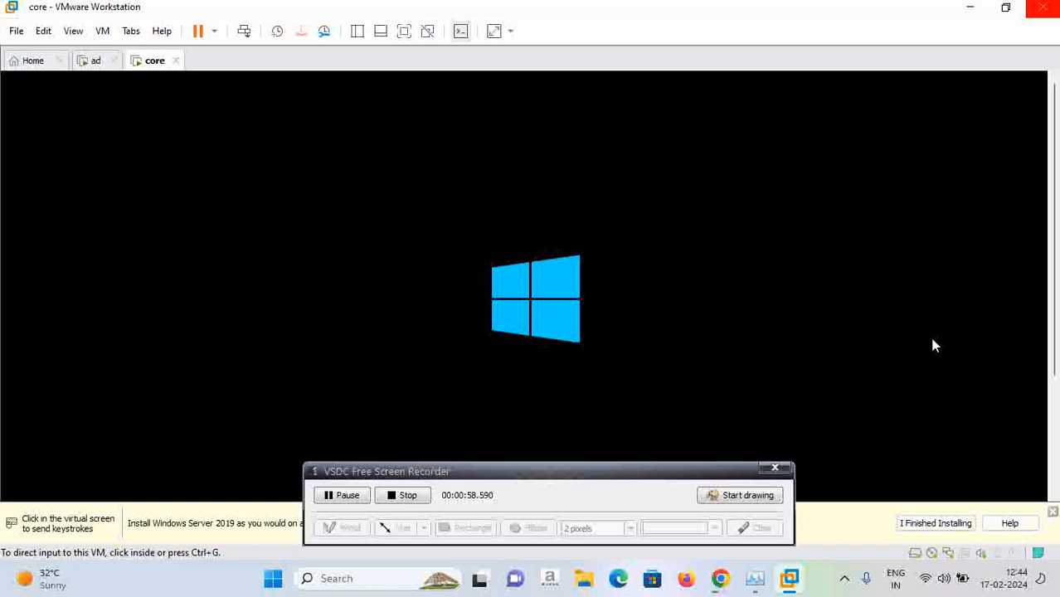
pyautogui.click(1053, 511)
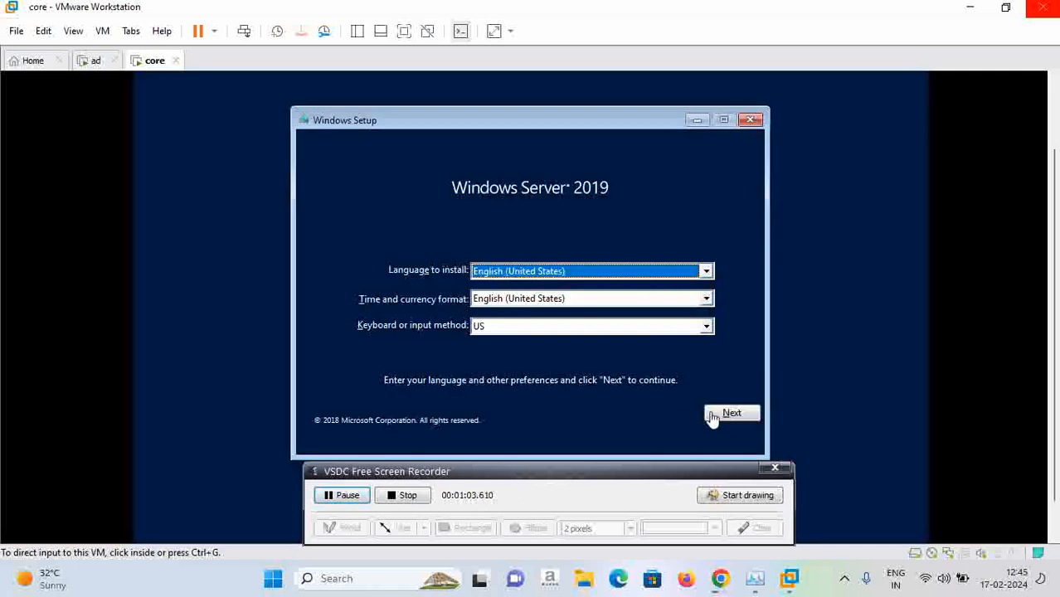
# - Start the installation with English (United States) language and formats and US keyboard, choosing the Windows Server 2019 Standard Evaluation edition
pyautogui.click(723, 417)
pyautogui.click(728, 414)
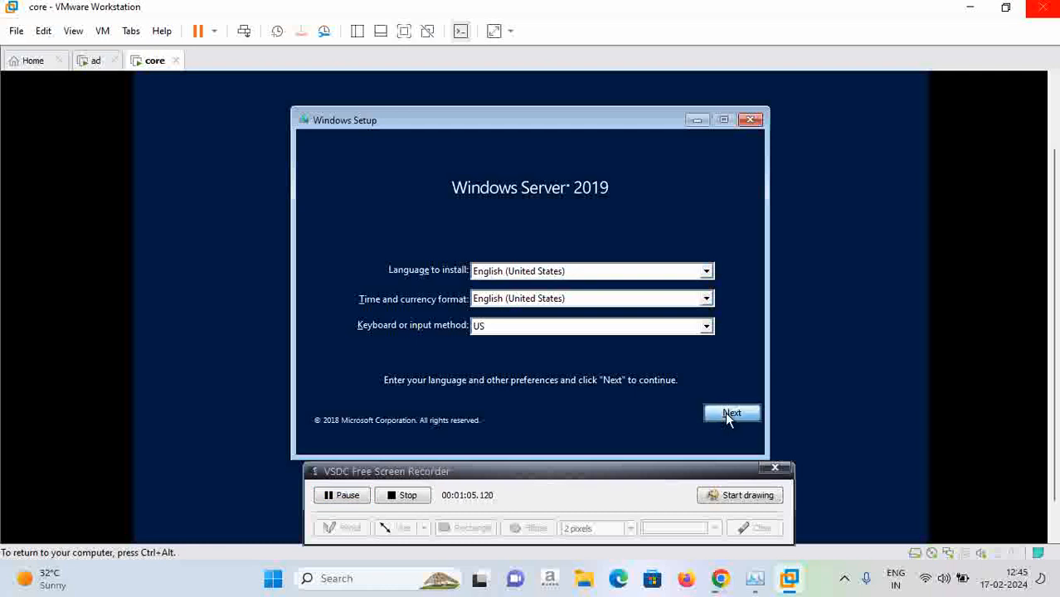
pyautogui.click(536, 288)
pyautogui.hotkey('ctrl', 'alt')
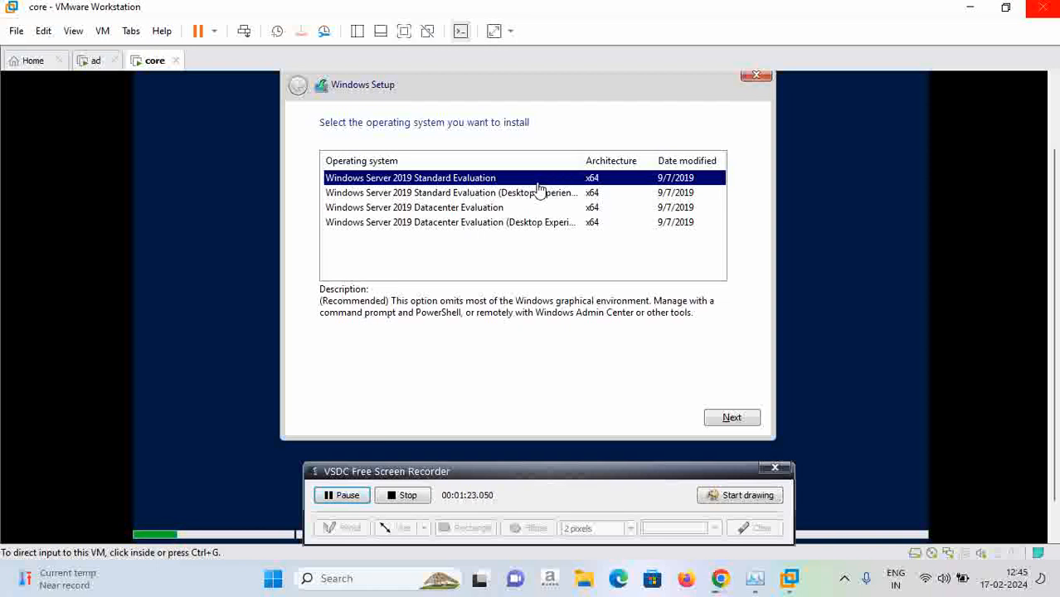
pyautogui.click(719, 417)
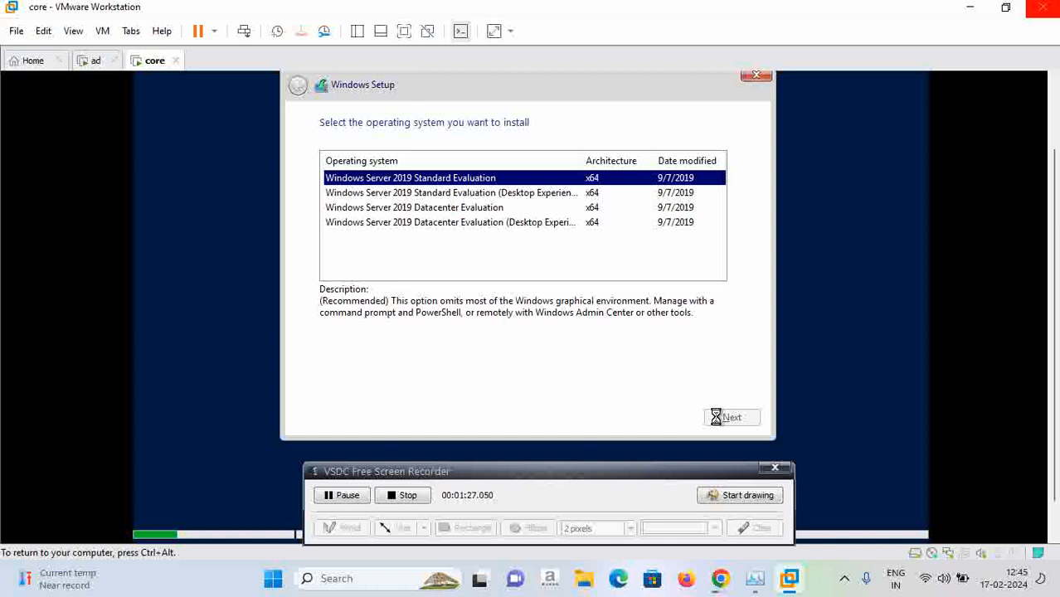
# - Accept the license terms and start a custom Windows-only installation on the virtual disk
pyautogui.click(396, 386)
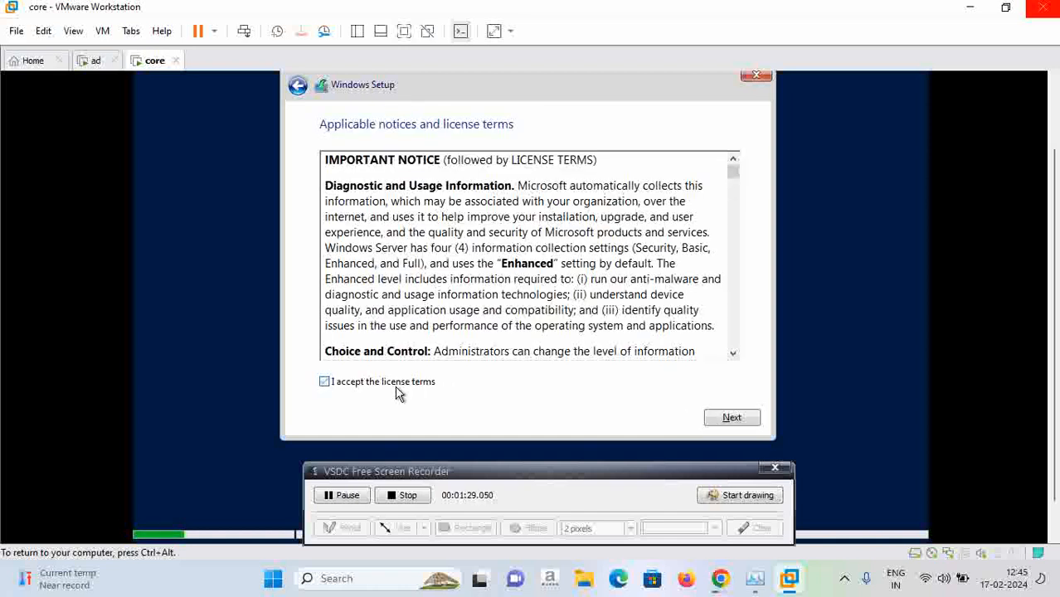
pyautogui.click(720, 423)
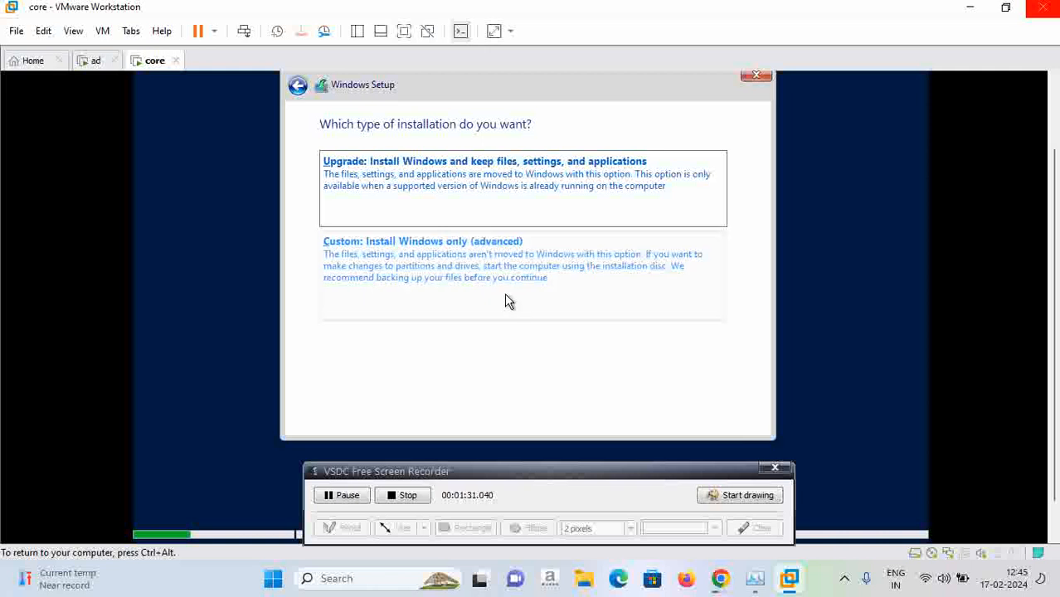
pyautogui.click(501, 286)
pyautogui.click(727, 415)
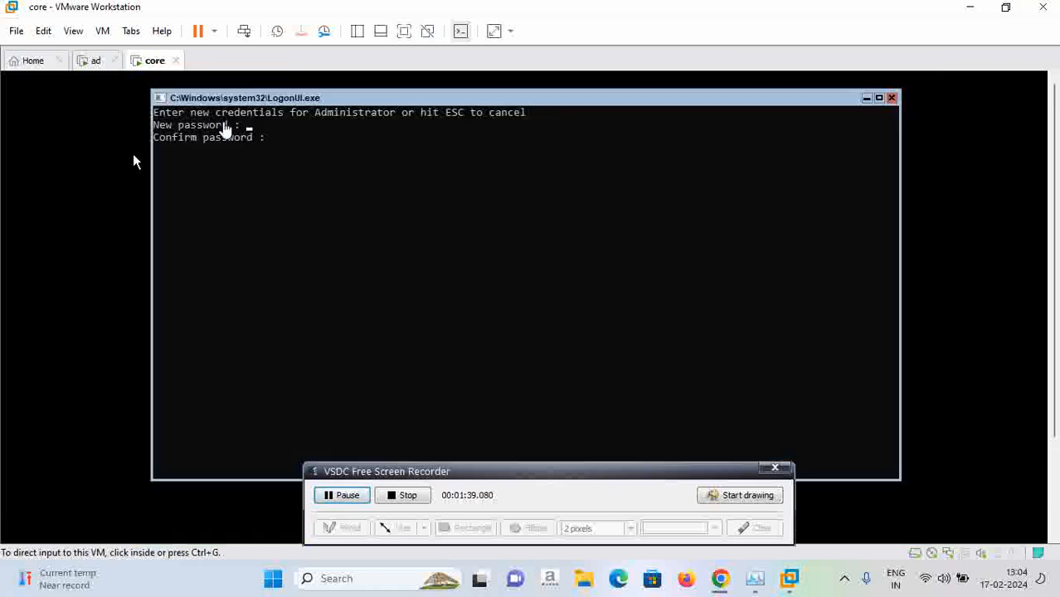
# - Enter and confirm a new password for the Administrator account
pyautogui.click(328, 145)
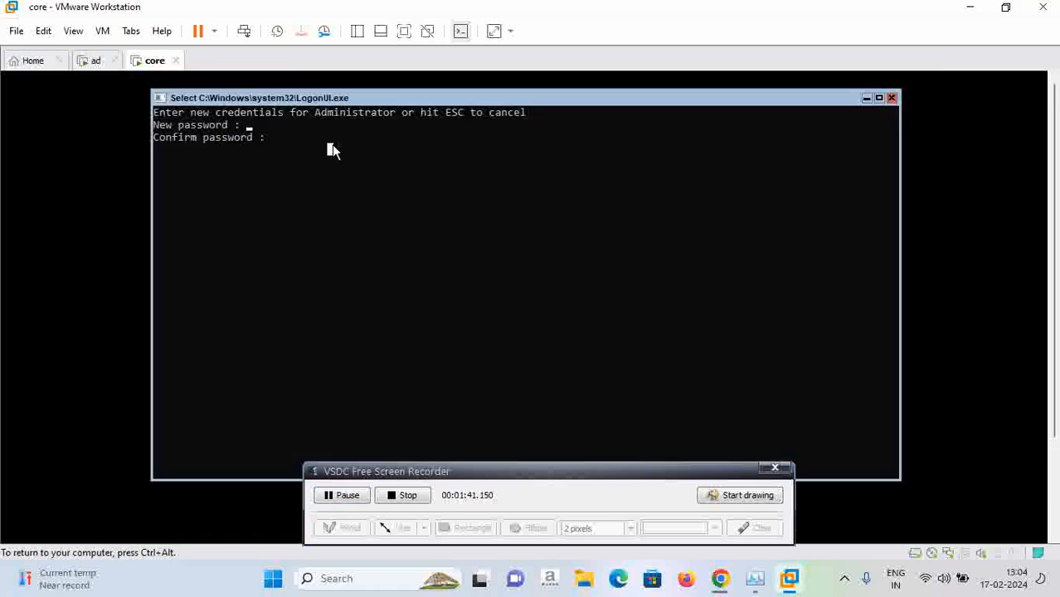
pyautogui.write('******')
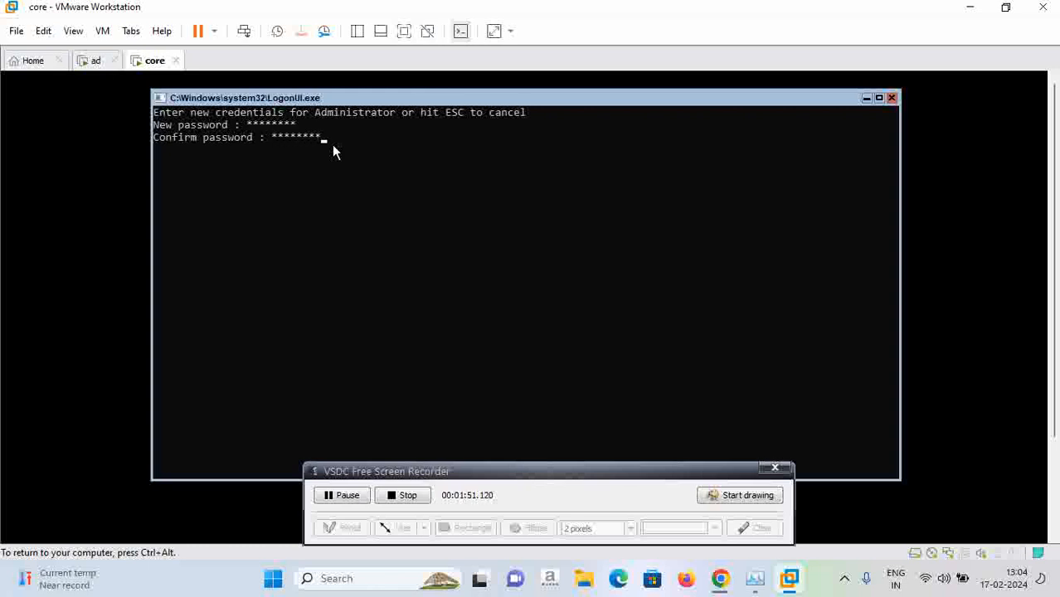
pyautogui.press('Return')
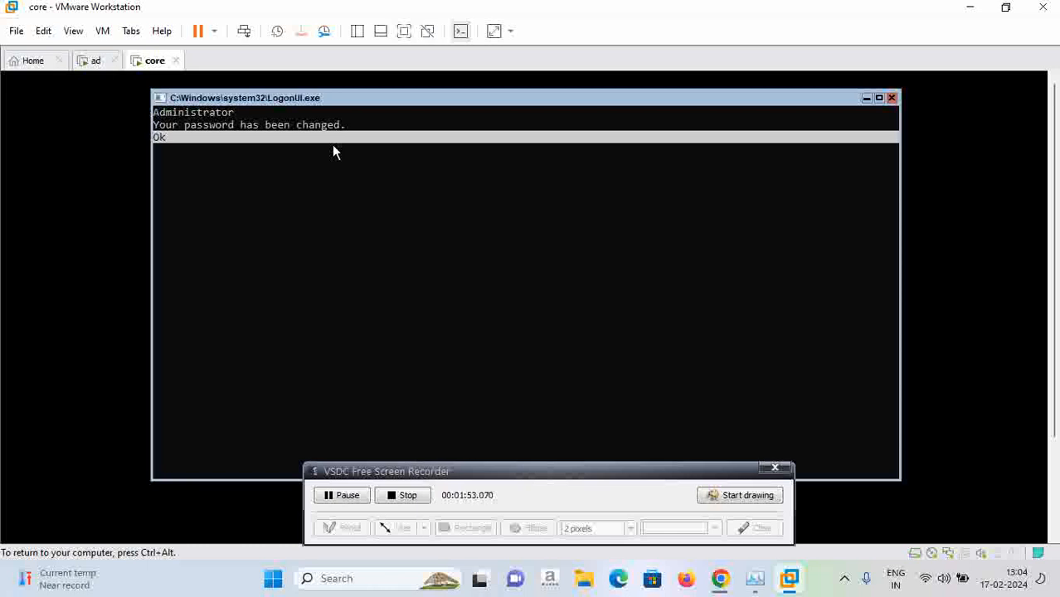
pyautogui.click(180, 128)
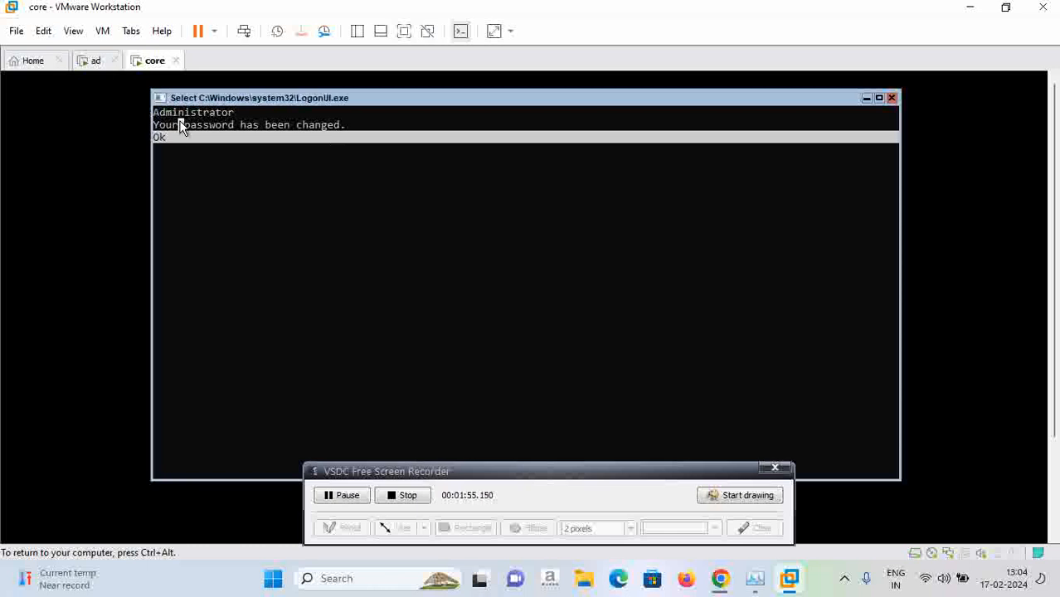
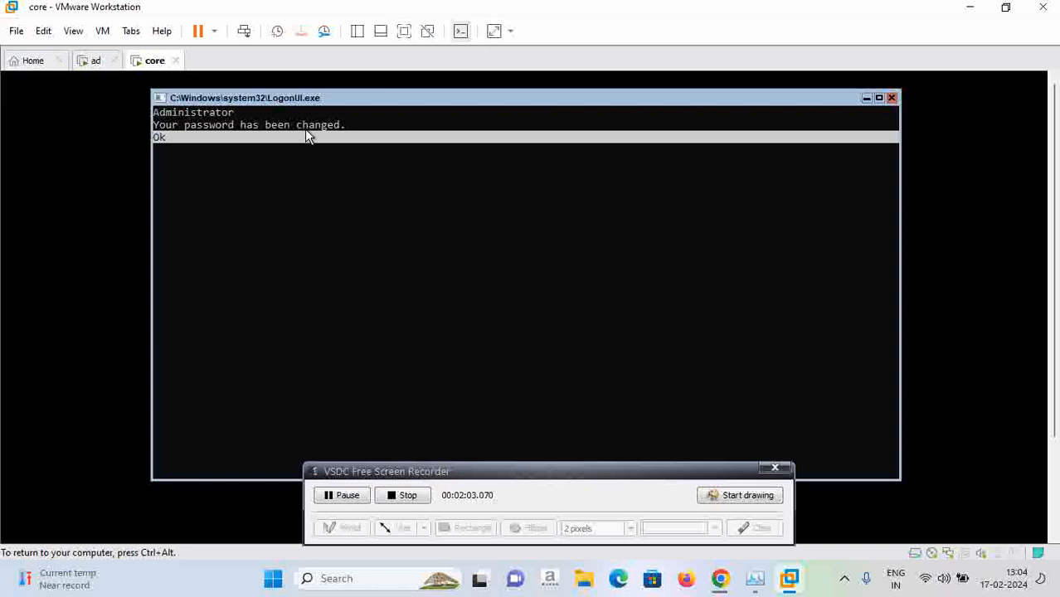
# - Send Ctrl+Alt+Del to the core virtual machine and acknowledge the password change to reach the command prompt
pyautogui.rightClick(160, 64)
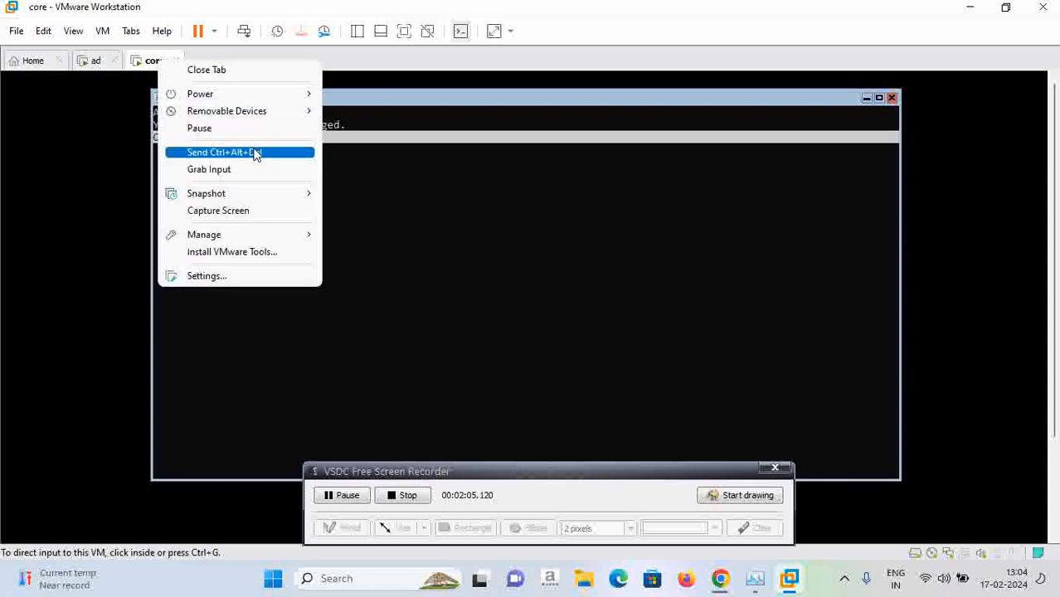
pyautogui.click(249, 152)
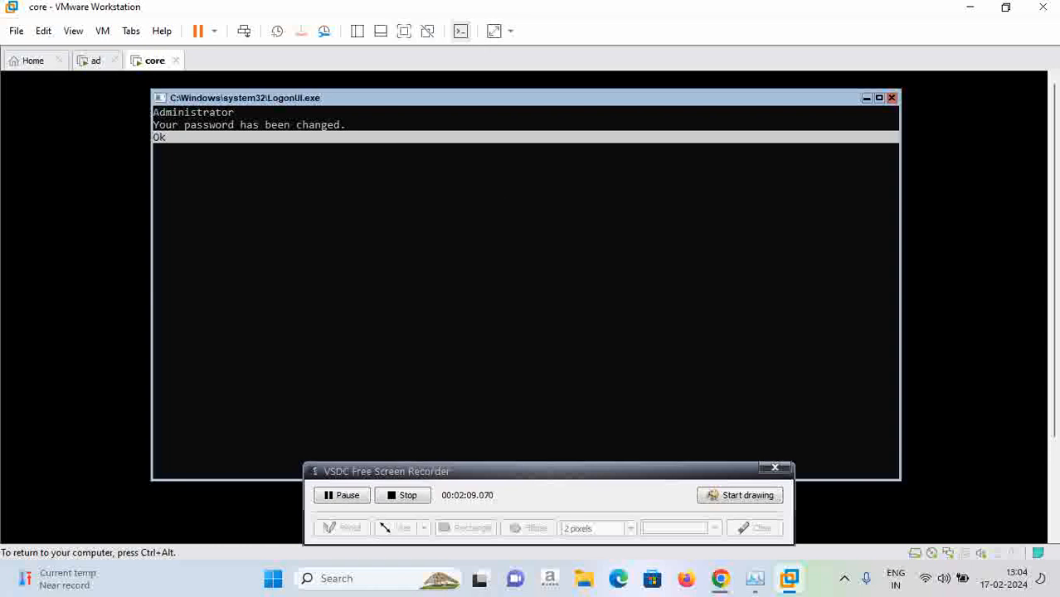
pyautogui.press('Return')
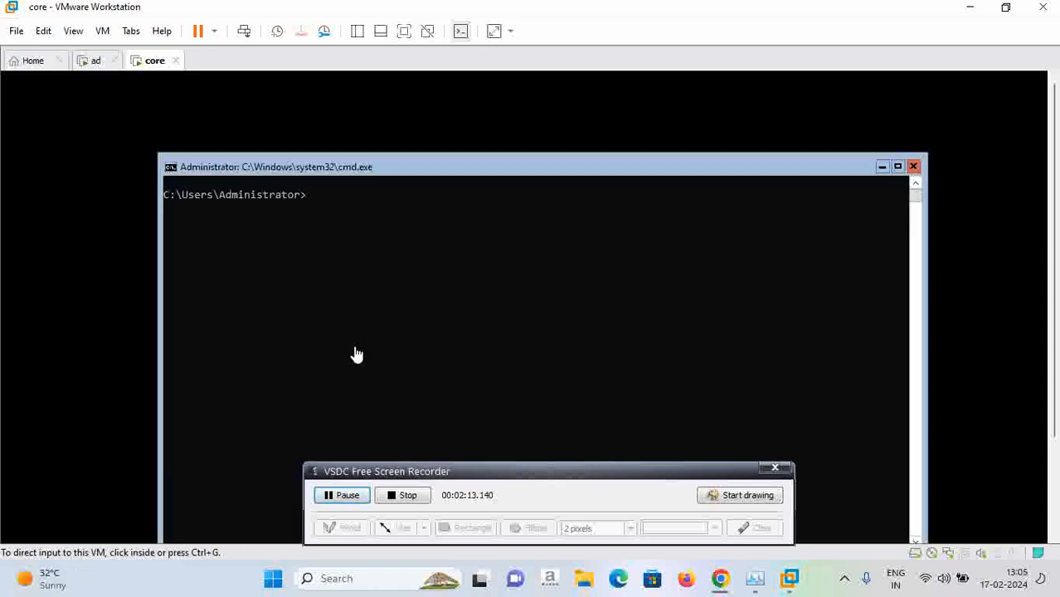
pyautogui.click(340, 497)
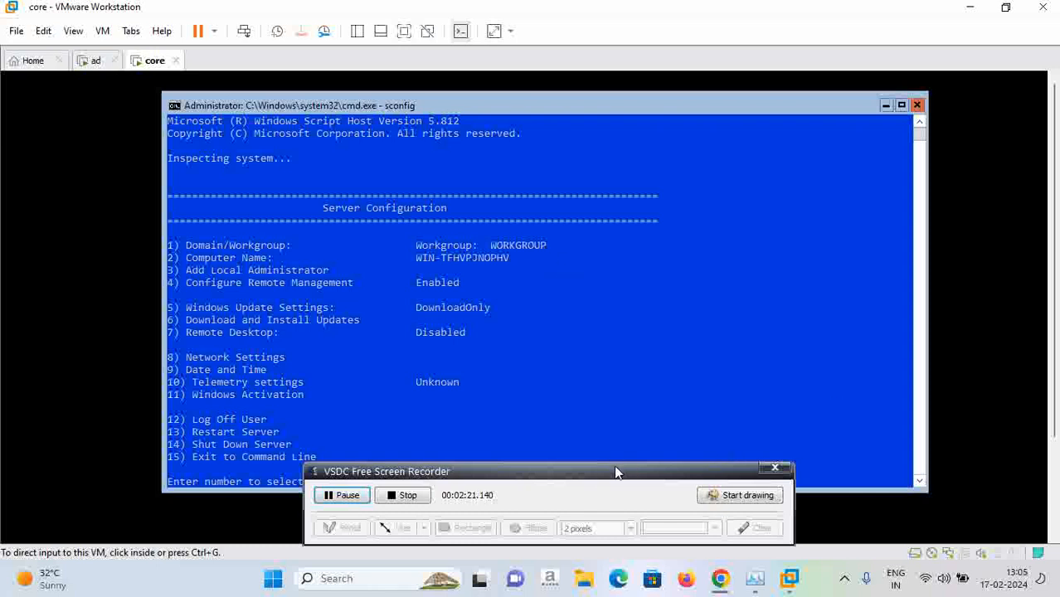
pyautogui.moveTo(601, 479); pyautogui.dragTo(627, 497)
pyautogui.click(516, 382)
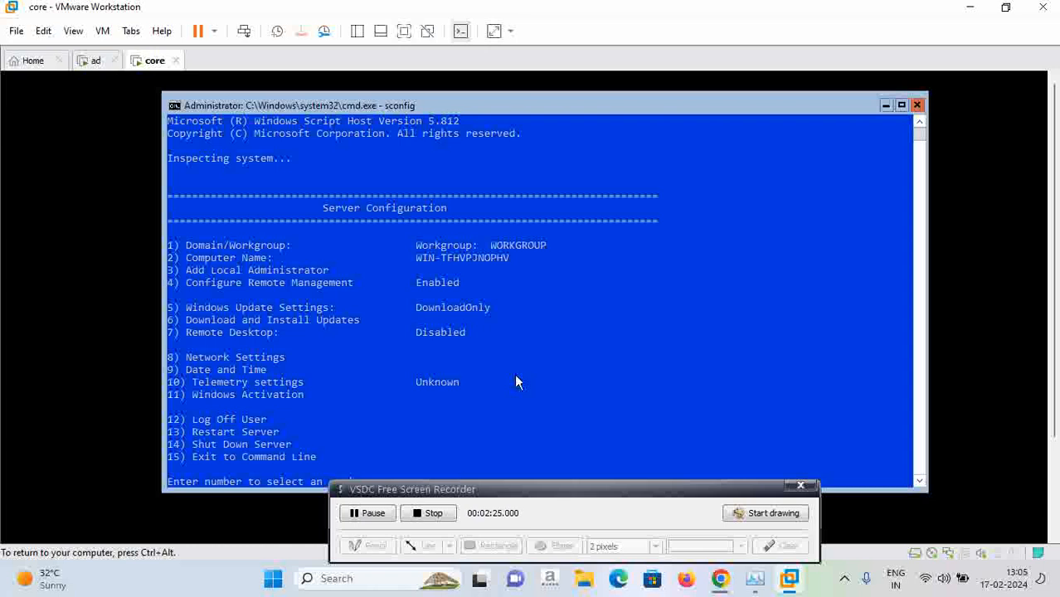
pyautogui.click(516, 375)
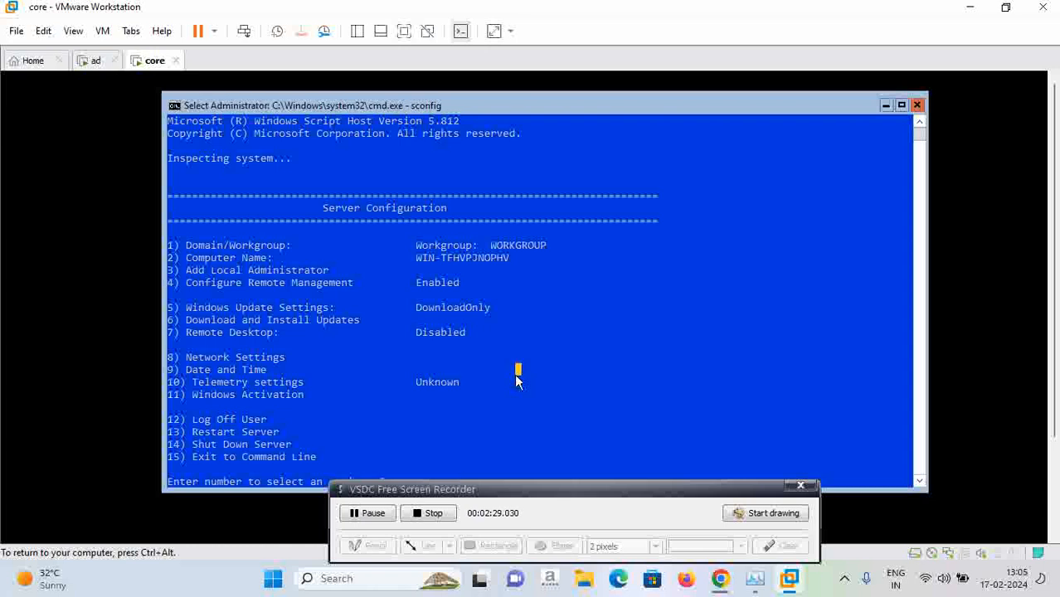
pyautogui.press('Escape')
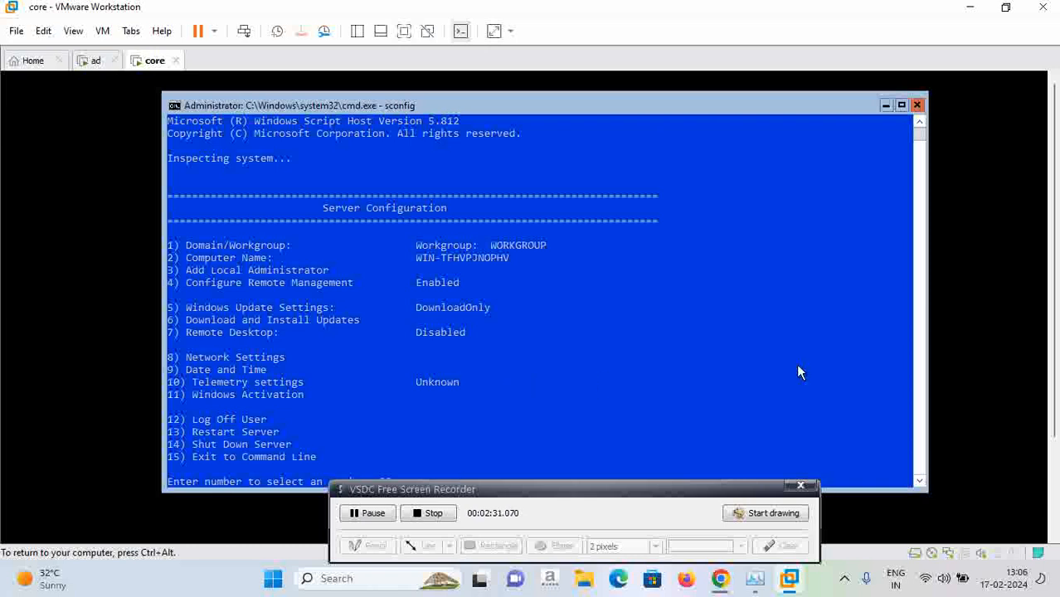
pyautogui.scroll(-10, 921, 365)
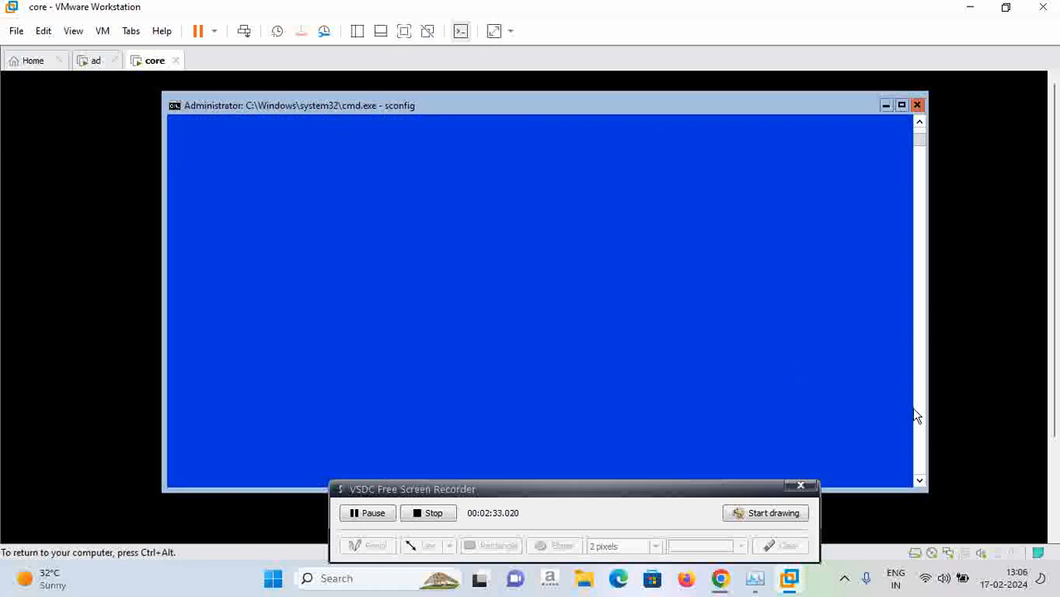
pyautogui.moveTo(919, 151); pyautogui.dragTo(918, 116)
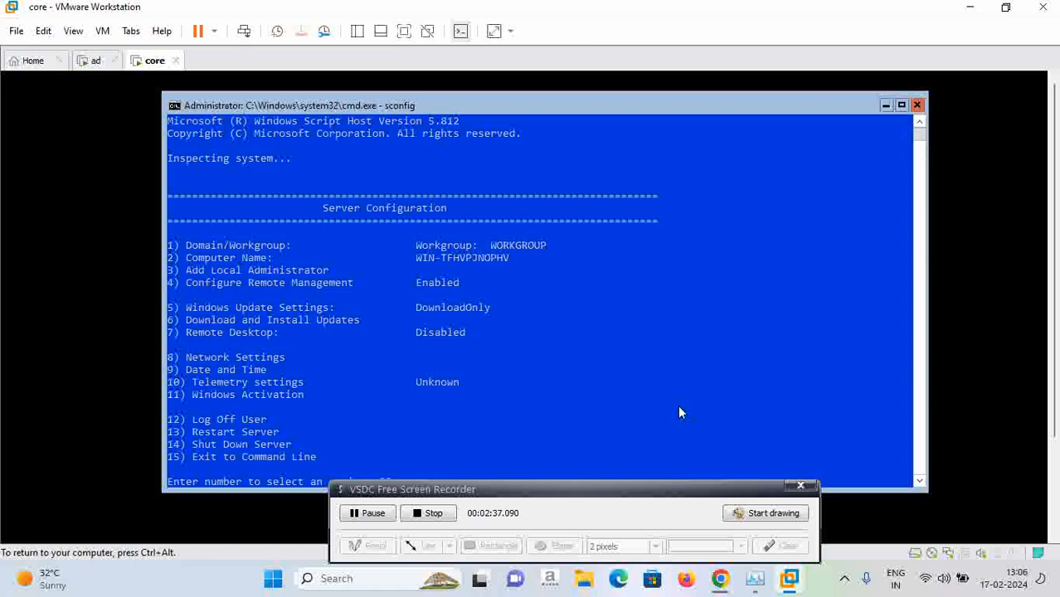
pyautogui.moveTo(598, 494); pyautogui.dragTo(614, 514)
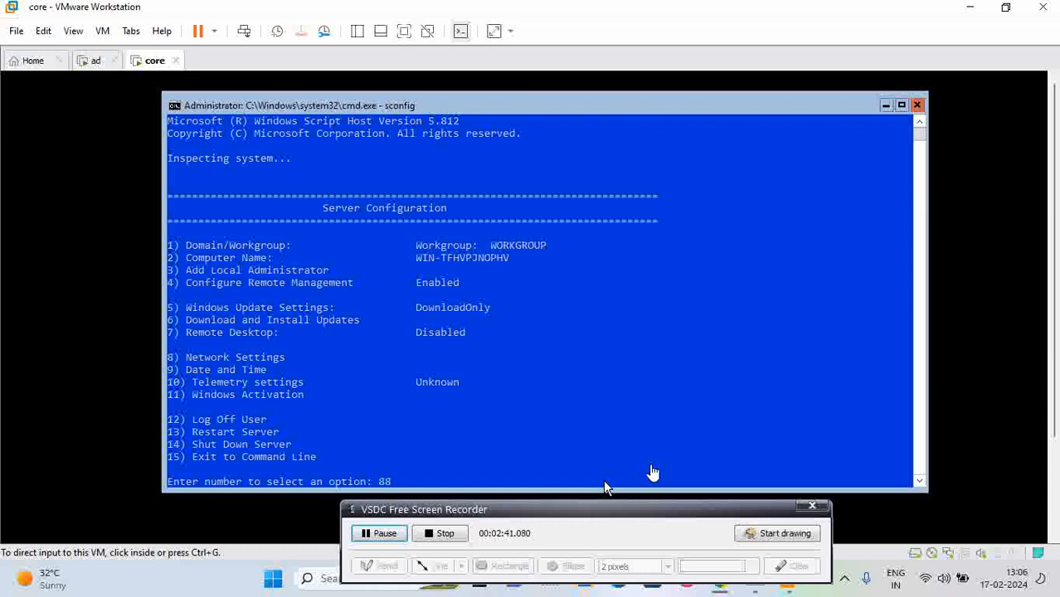
# - Open the Network Settings option in sconfig and select the network adapter with index 1
pyautogui.click(540, 405)
pyautogui.press('BackSpace')
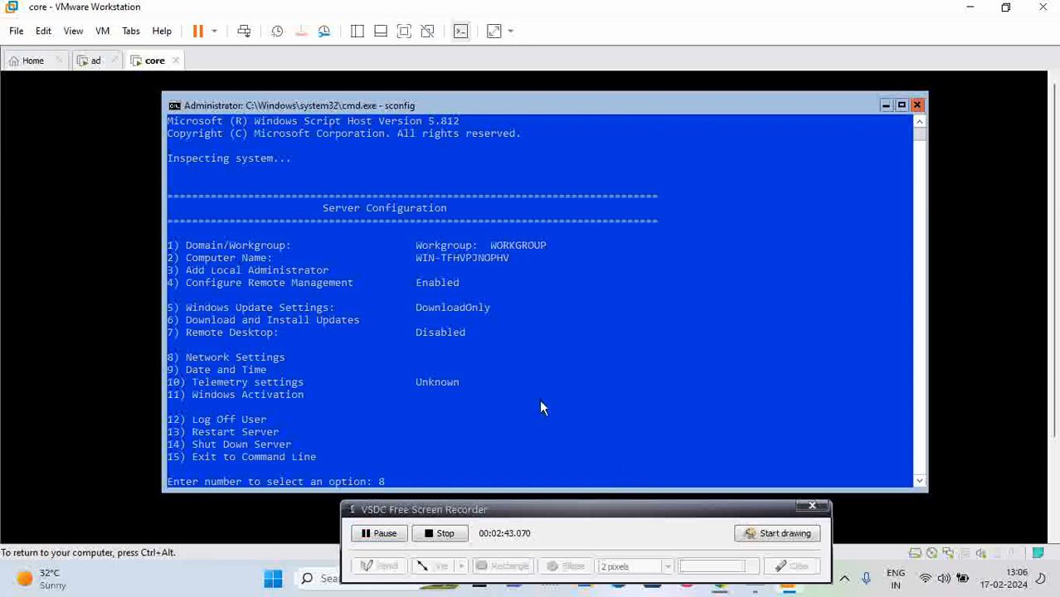
pyautogui.press('Return')
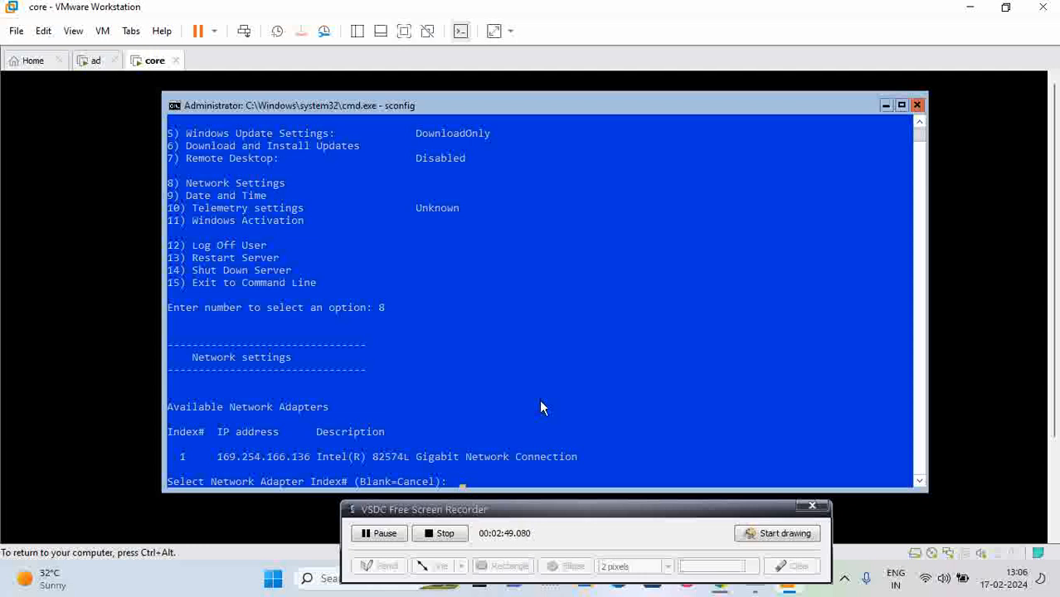
pyautogui.click(540, 404)
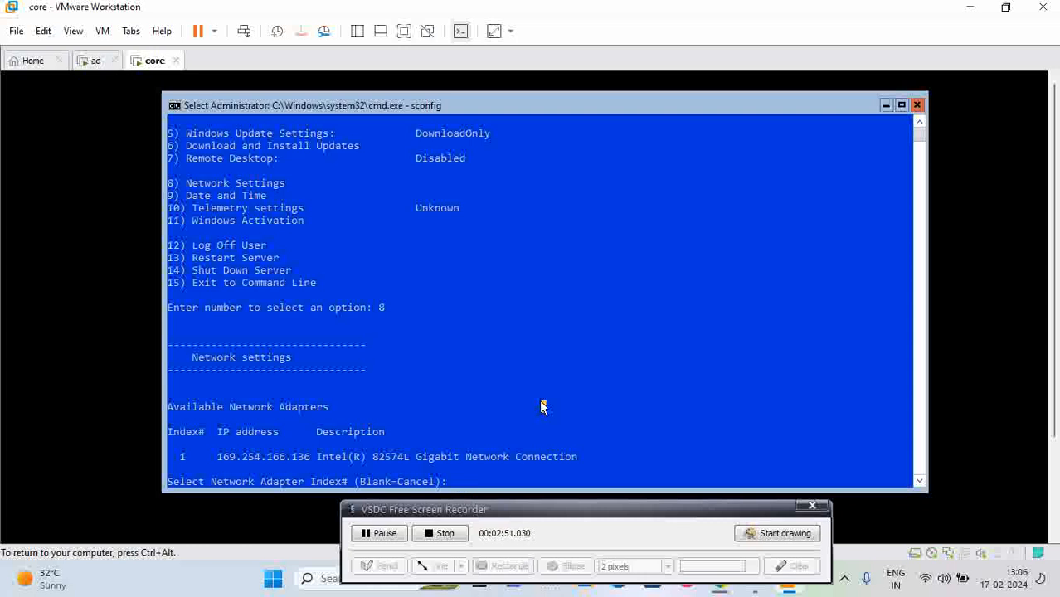
pyautogui.write('1')
pyautogui.press('Return')
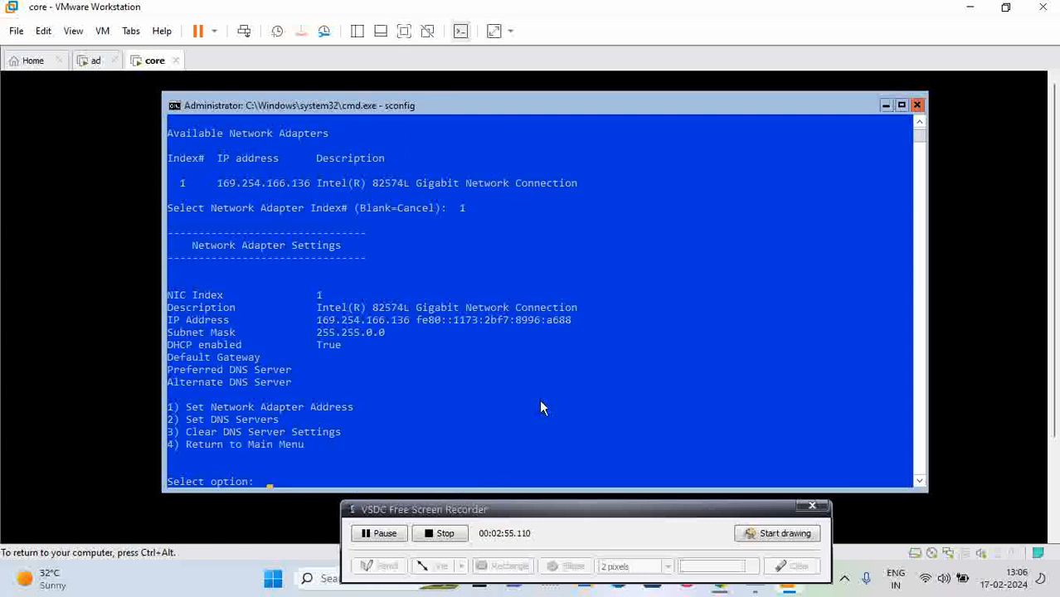
# - Set the adapter to static IP address 192.168.1.110 with the default subnet mask 255.255.255.0 and default gateway 192.168.1.1
pyautogui.write('1')
pyautogui.press('Return')
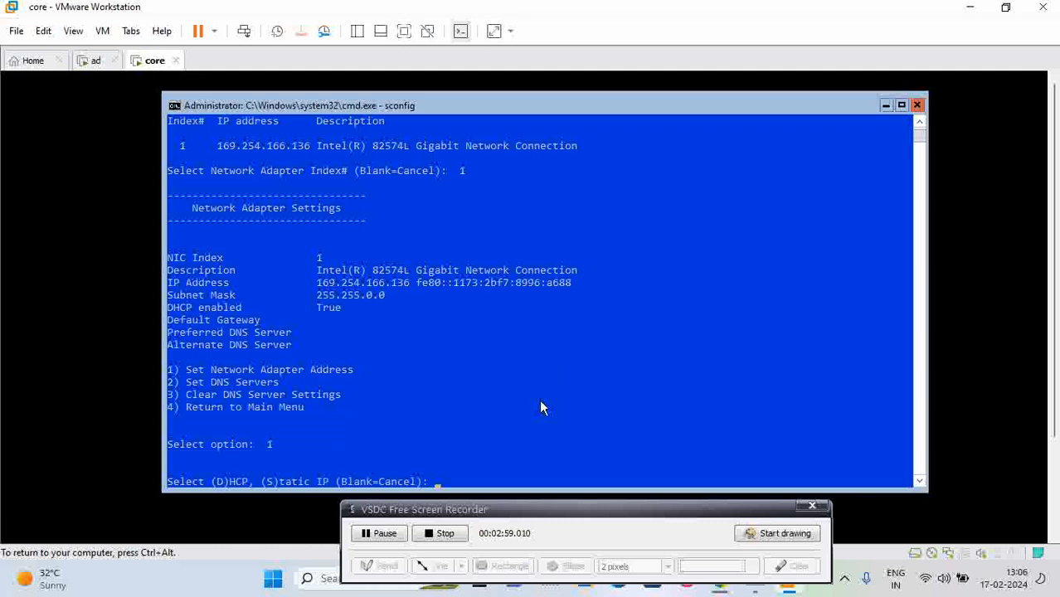
pyautogui.write('S')
pyautogui.press('Return')
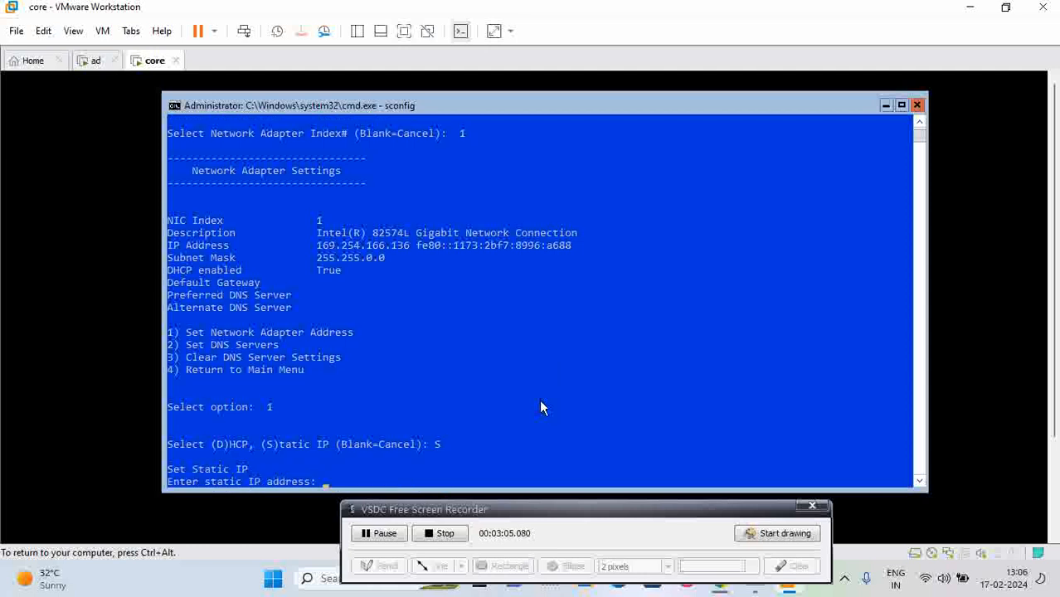
pyautogui.write('192.168.1.110')
pyautogui.press('Return')
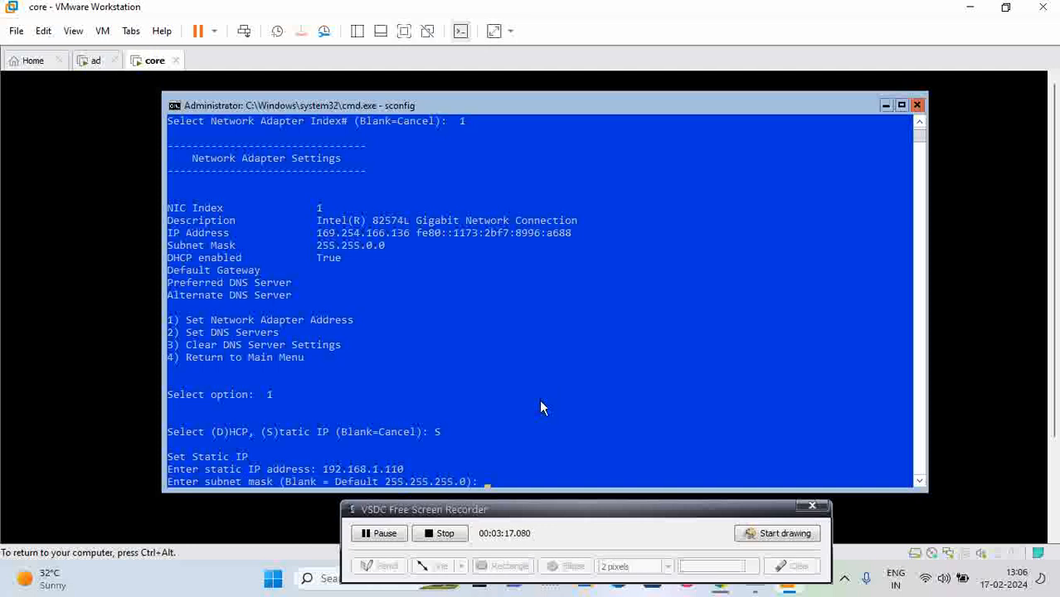
pyautogui.press('Return')
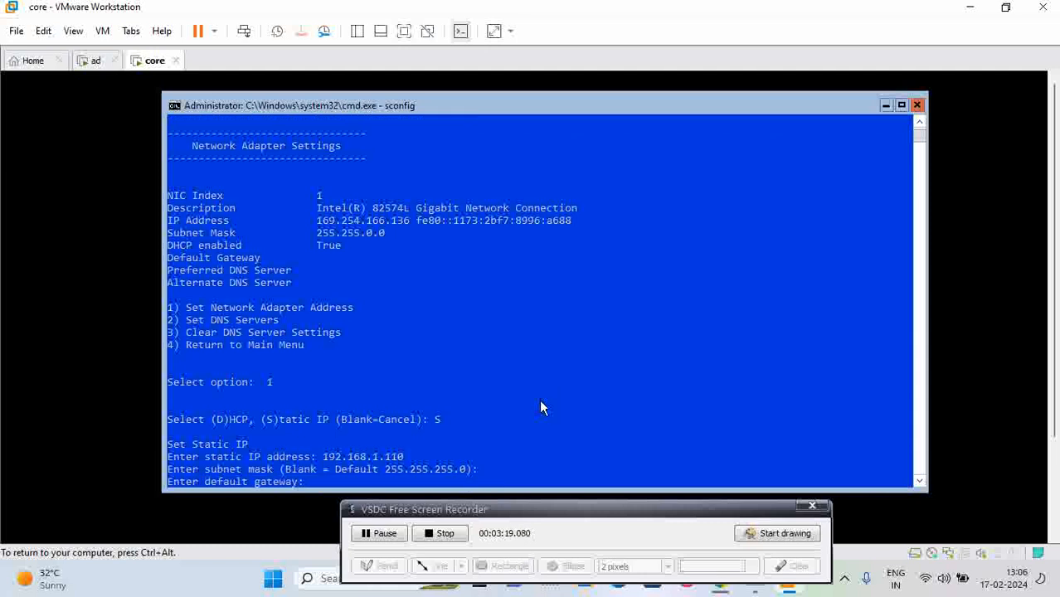
pyautogui.write('192.168.1.1')
pyautogui.press('Return')
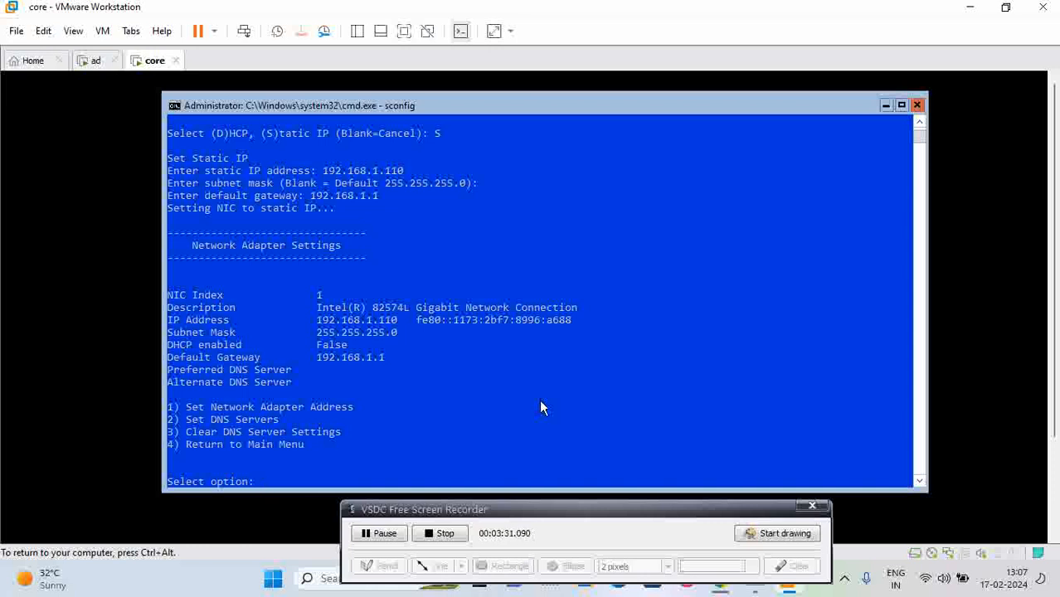
# - Set the preferred DNS server to 192.168.1.100 with no alternate, and return to the main sconfig menu
pyautogui.write('2')
pyautogui.press('Return')
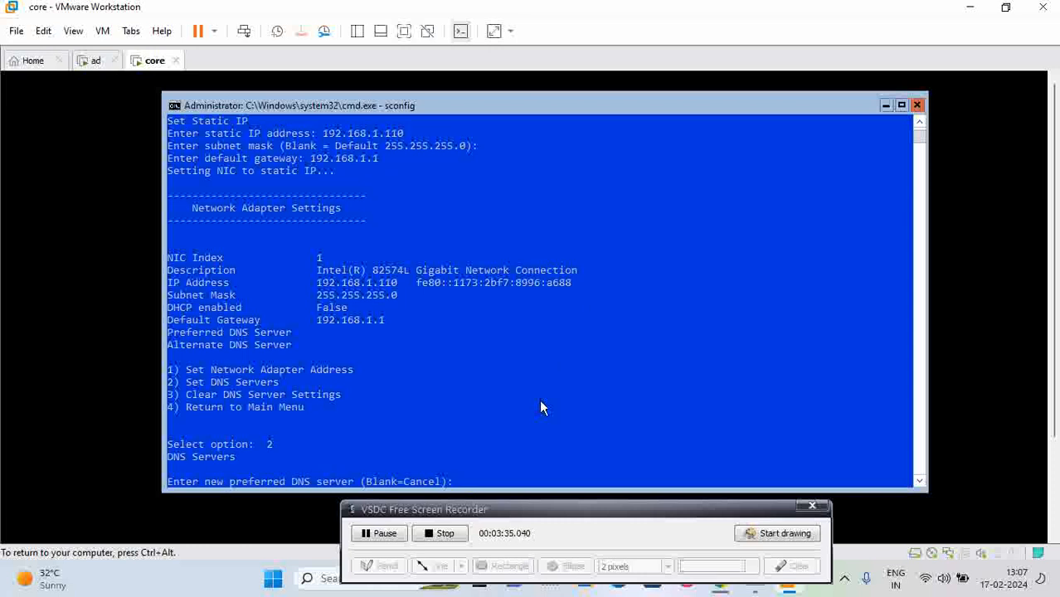
pyautogui.write('192.168.1.100')
pyautogui.press('Return')
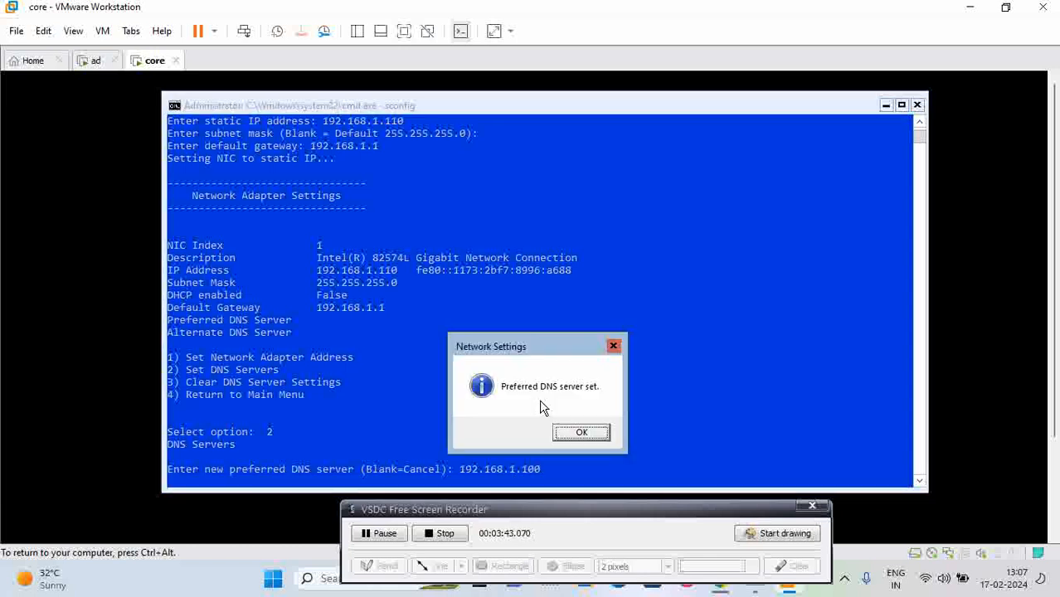
pyautogui.click(585, 433)
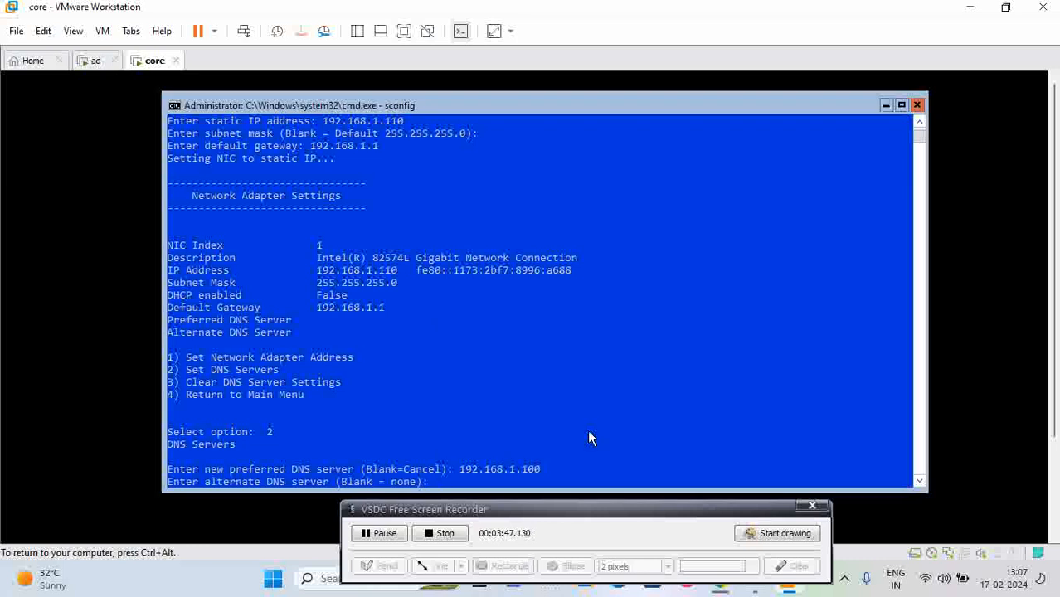
pyautogui.press('Return')
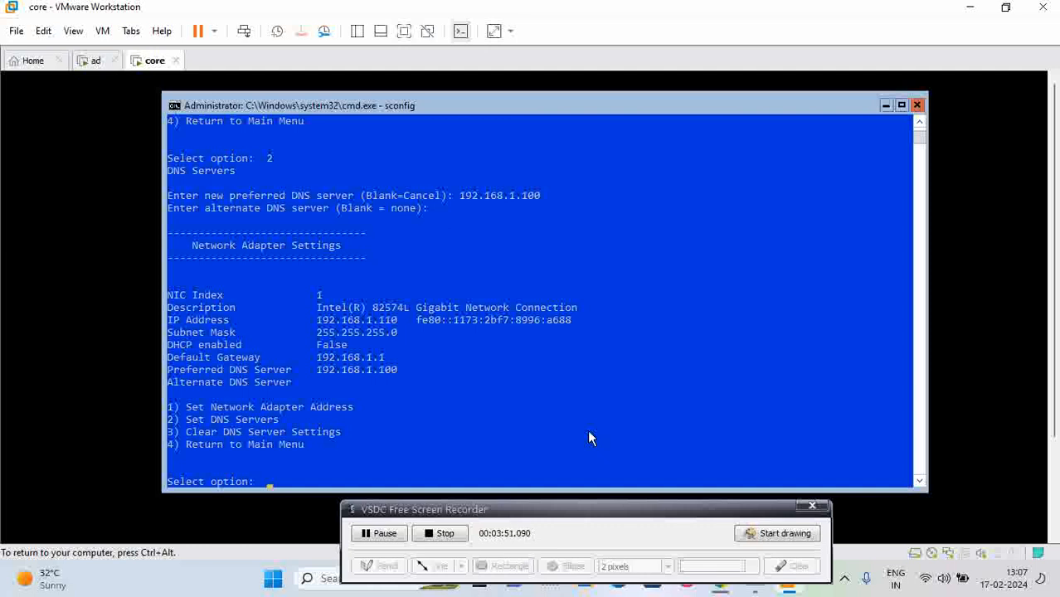
pyautogui.write('4')
pyautogui.press('Return')
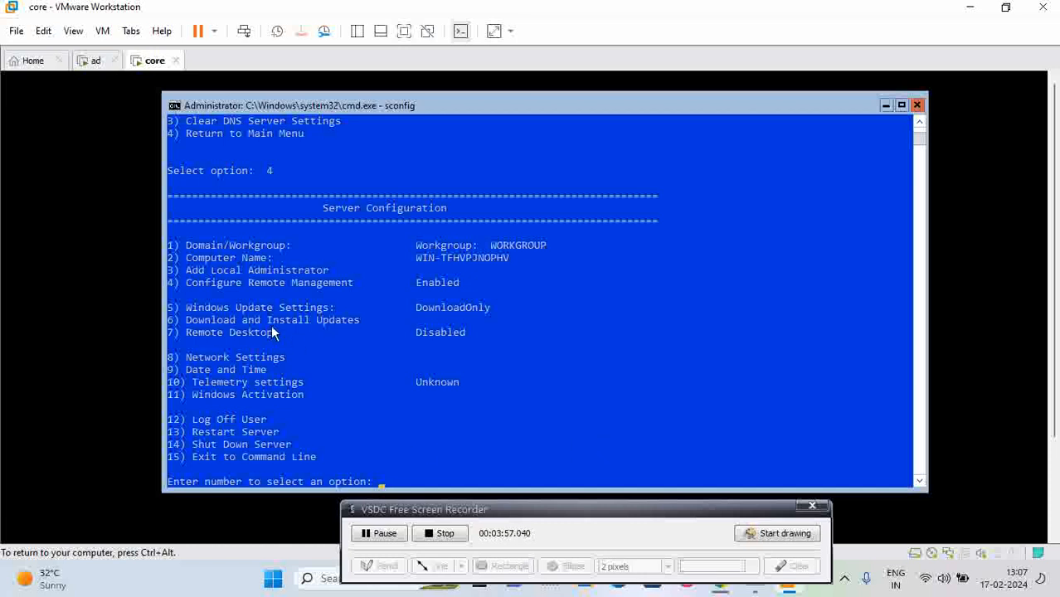
# - Exit sconfig to the command line
pyautogui.moveTo(197, 310); pyautogui.dragTo(295, 313)
pyautogui.click(407, 346)
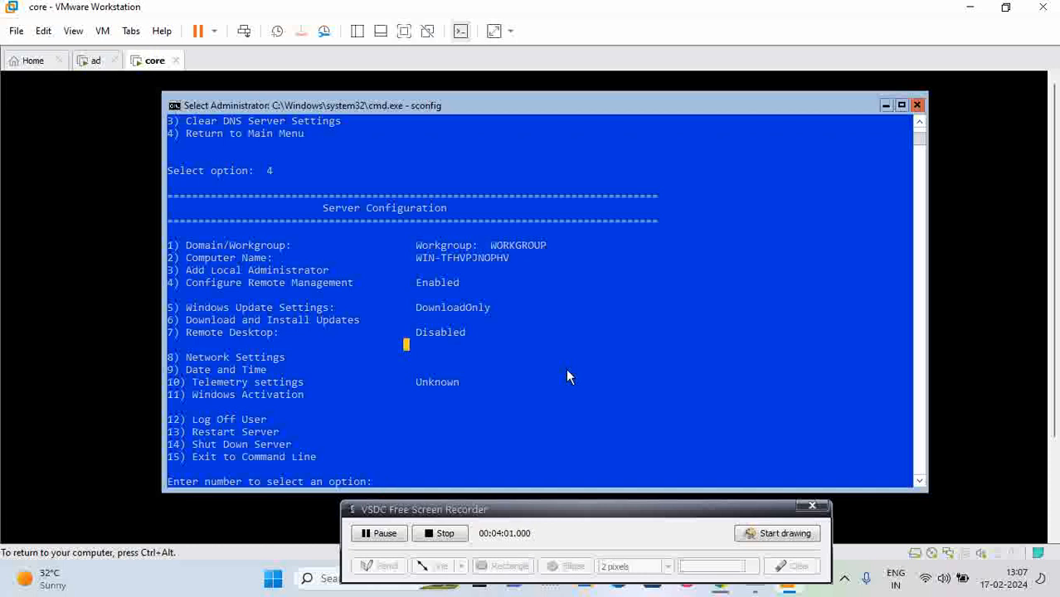
pyautogui.write('15')
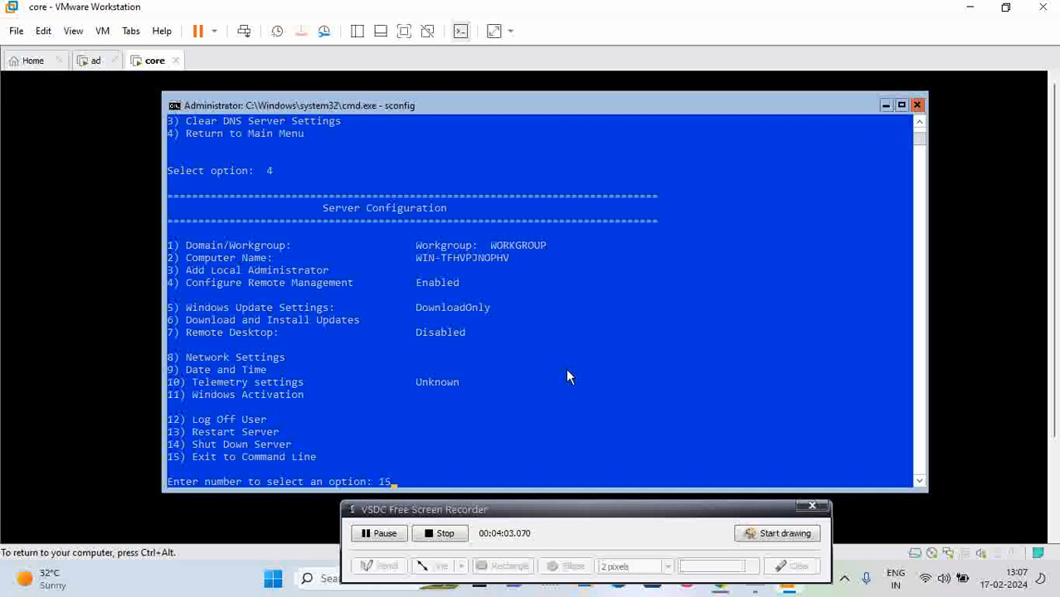
pyautogui.press('Return')
# - Ping 192.168.1.100 from the core virtual machine's command prompt to test the connection
pyautogui.click(95, 60)
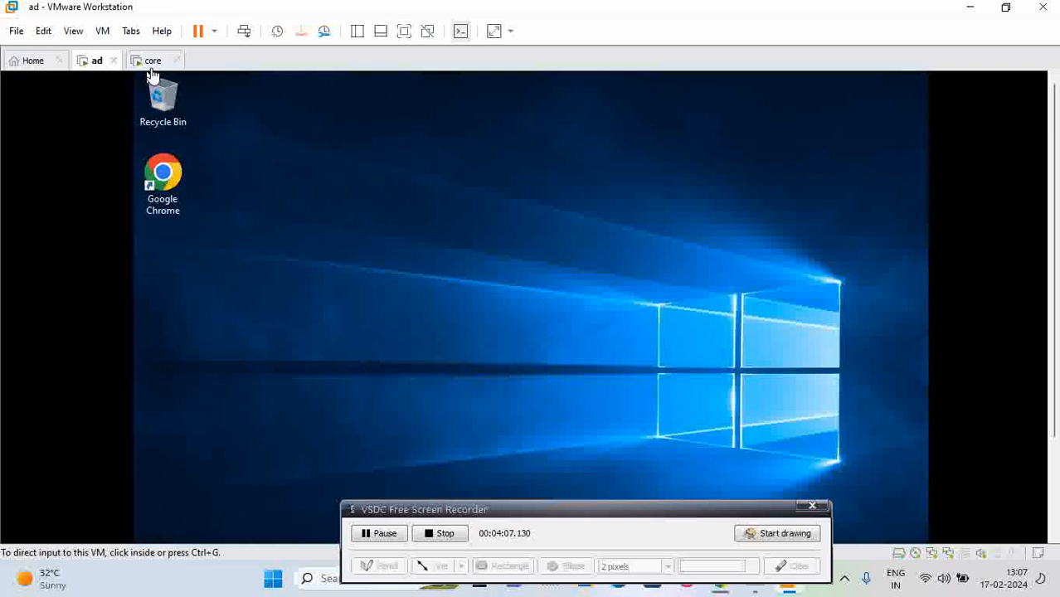
pyautogui.click(153, 60)
pyautogui.click(662, 399)
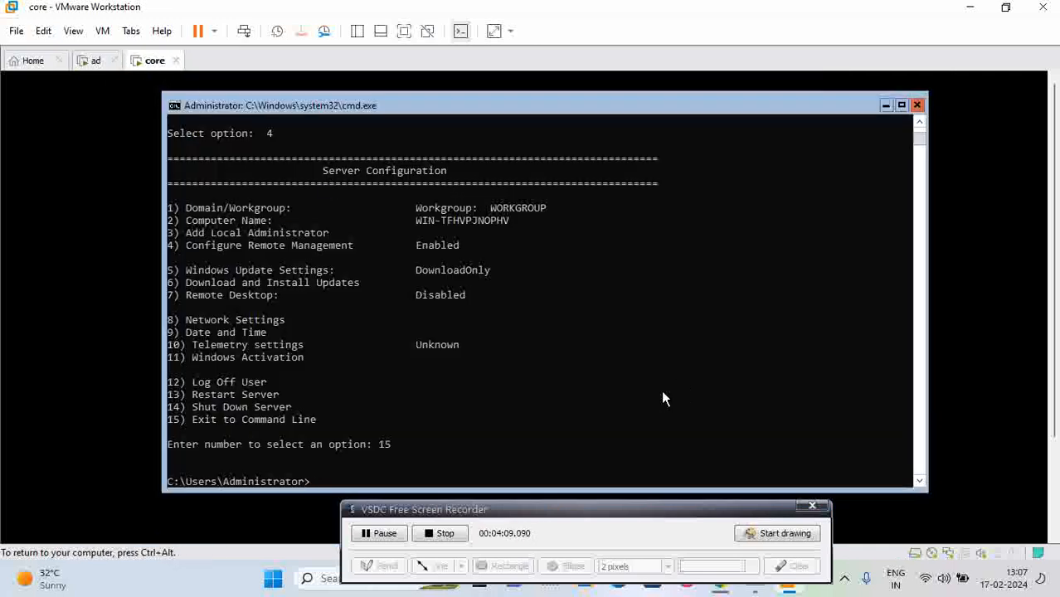
pyautogui.write('ping 192.168.1.')
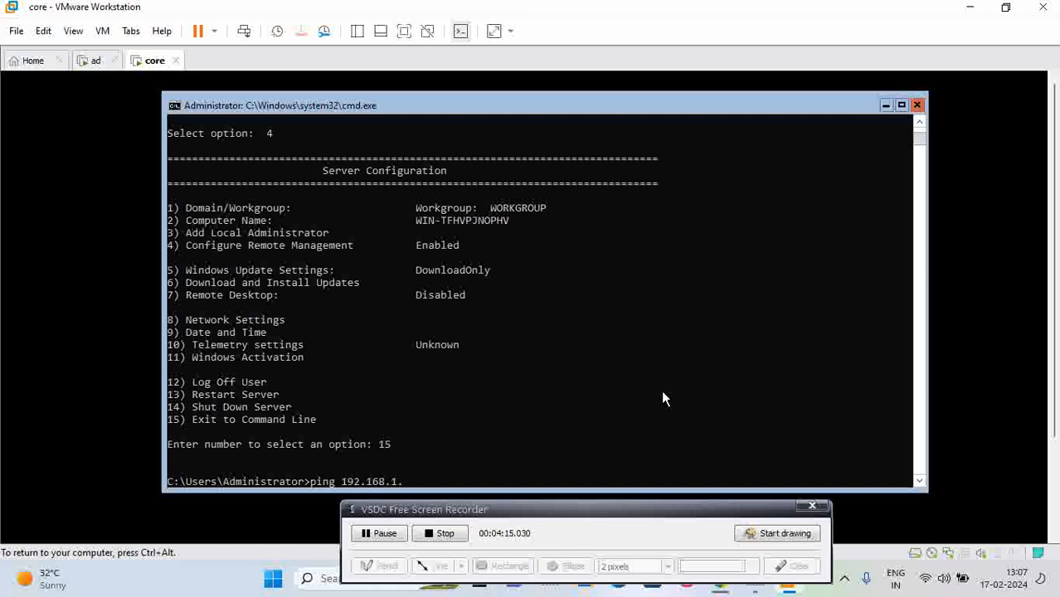
pyautogui.write('100')
pyautogui.press('Return')
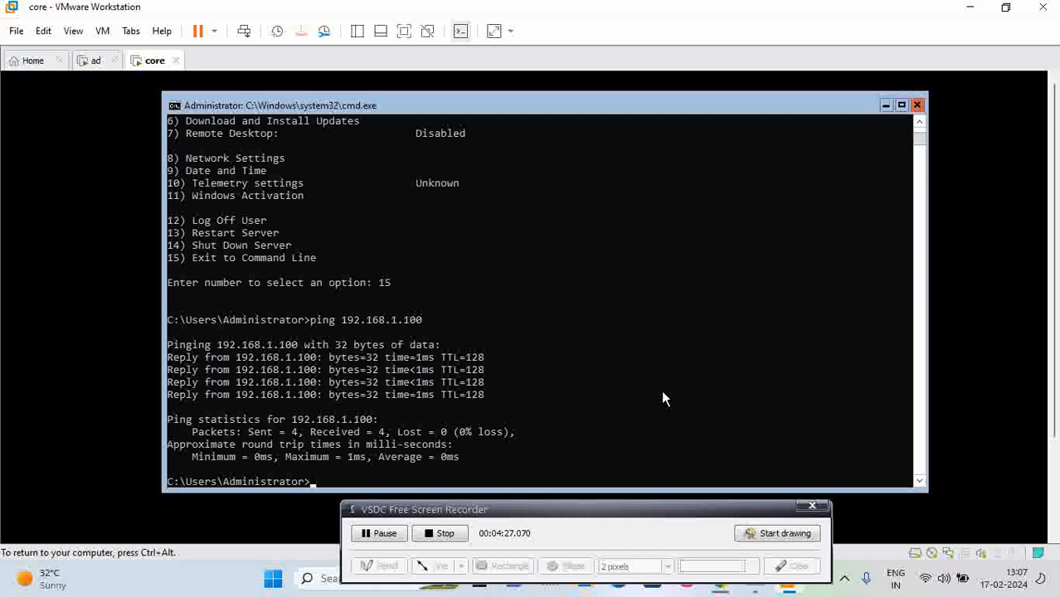
# - Switch to the ad virtual machine and check its domain in Server Manager's Local Server properties
pyautogui.click(94, 63)
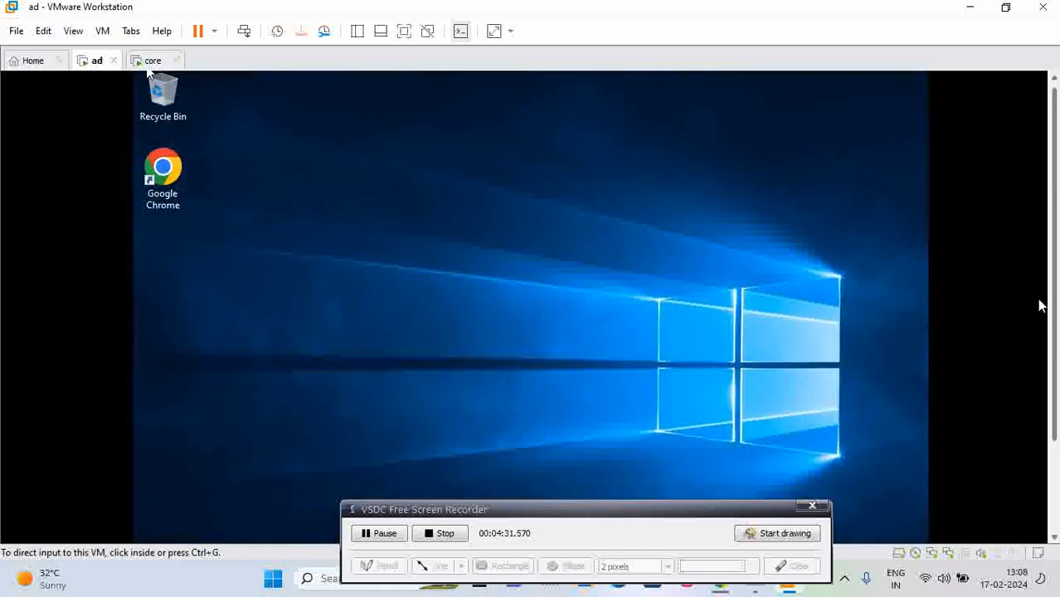
pyautogui.moveTo(1054, 300); pyautogui.dragTo(1052, 414)
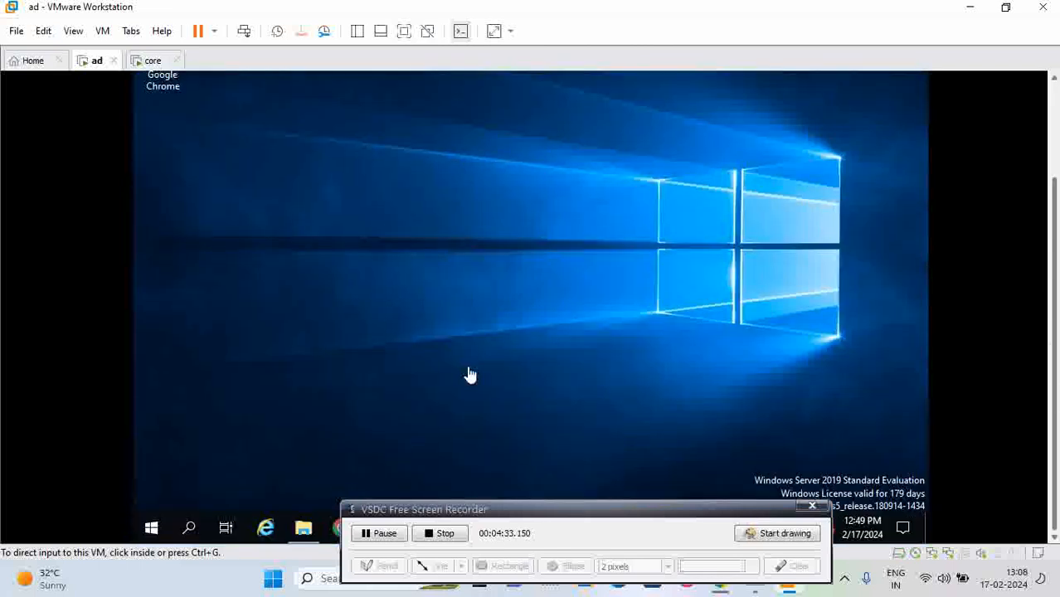
pyautogui.click(355, 351)
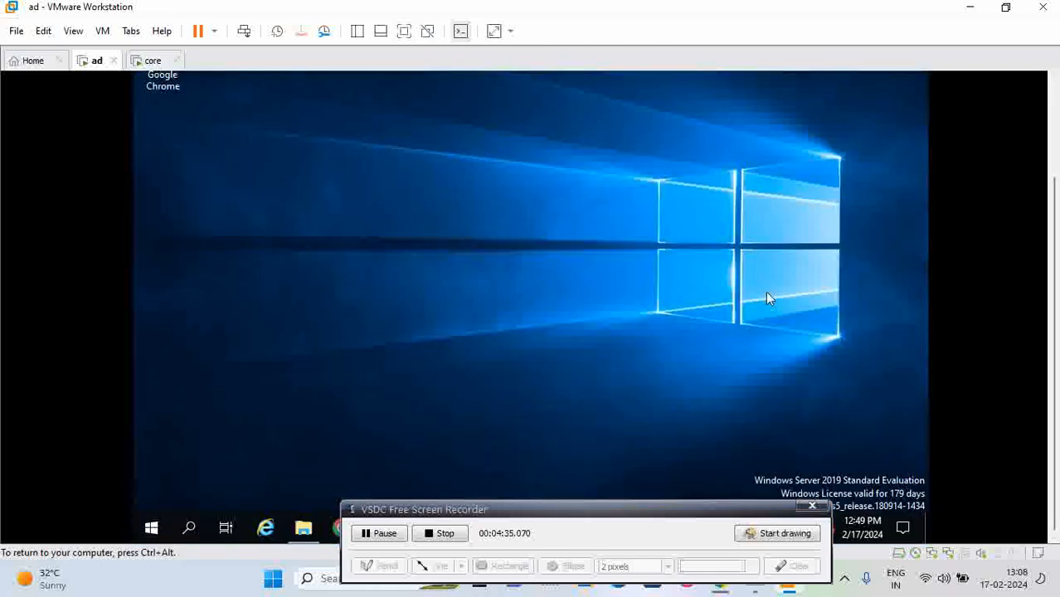
pyautogui.press('super')
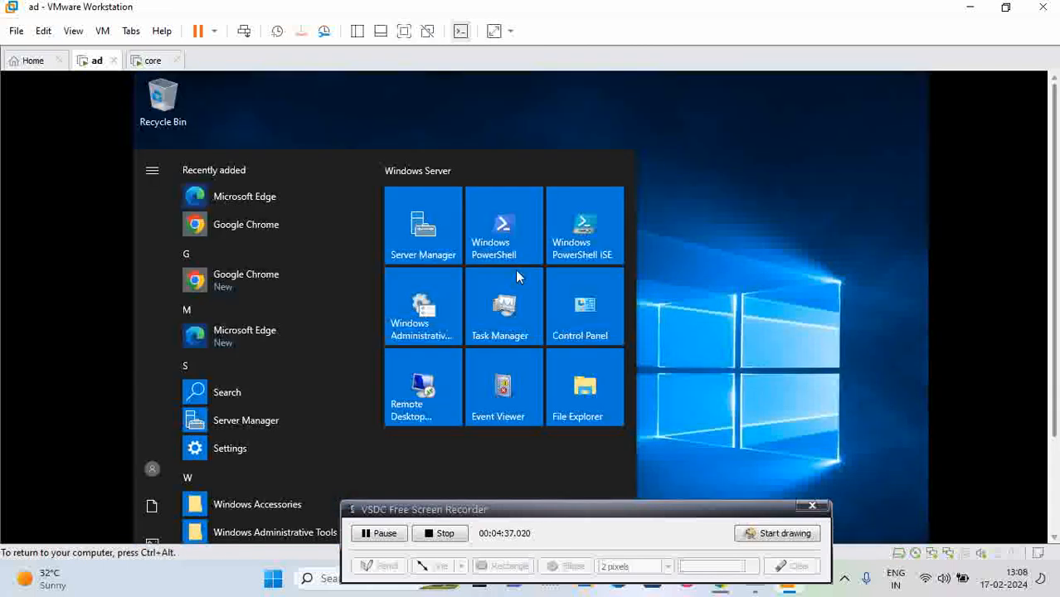
pyautogui.click(419, 222)
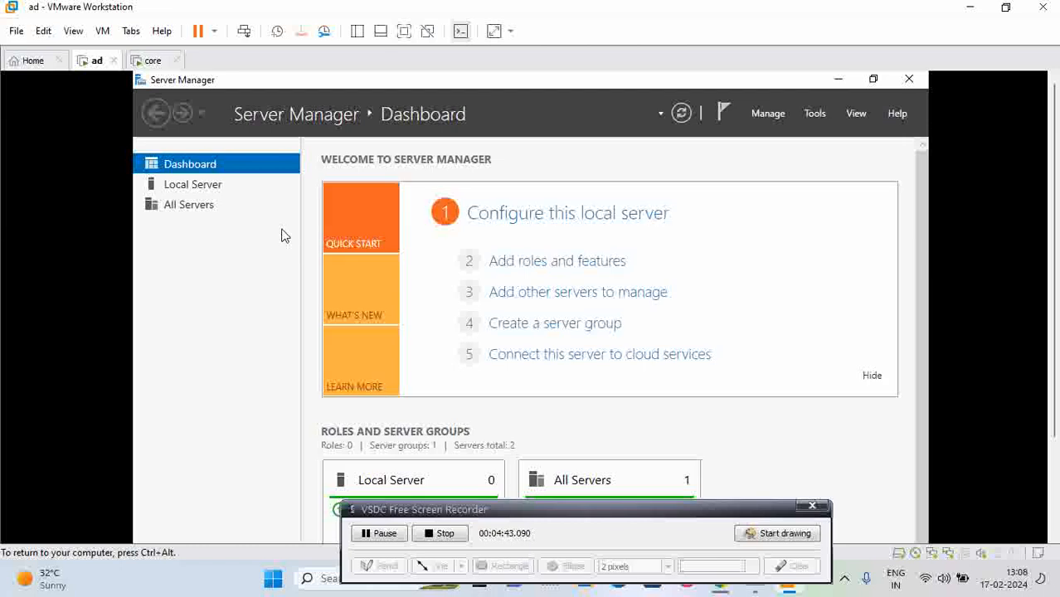
pyautogui.click(206, 188)
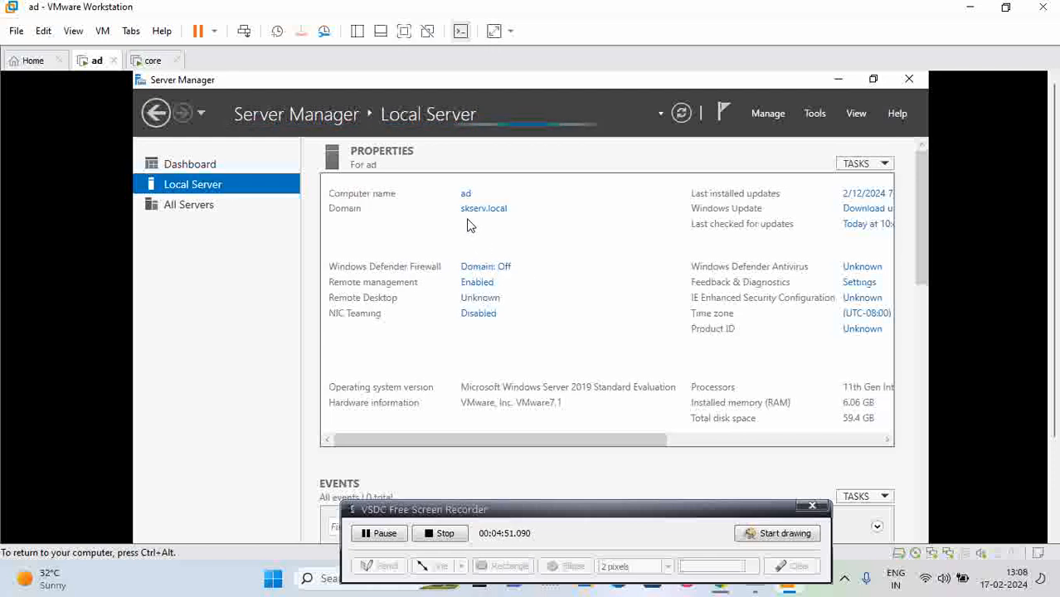
# - Return to the core virtual machine and start sconfig from the command prompt
pyautogui.click(146, 60)
pyautogui.click(660, 370)
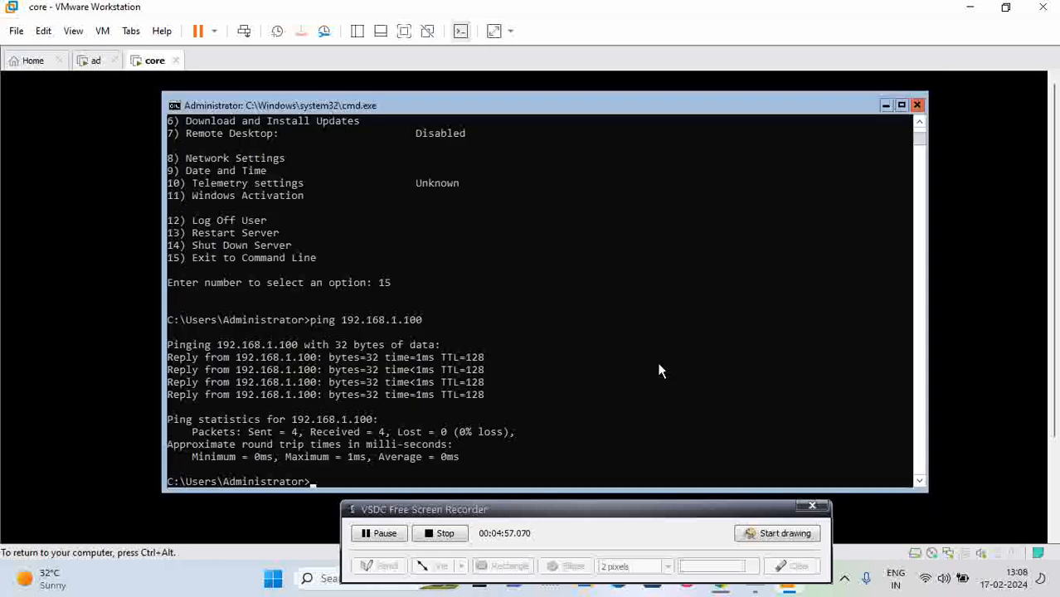
pyautogui.write('sconfig')
pyautogui.press('Return')
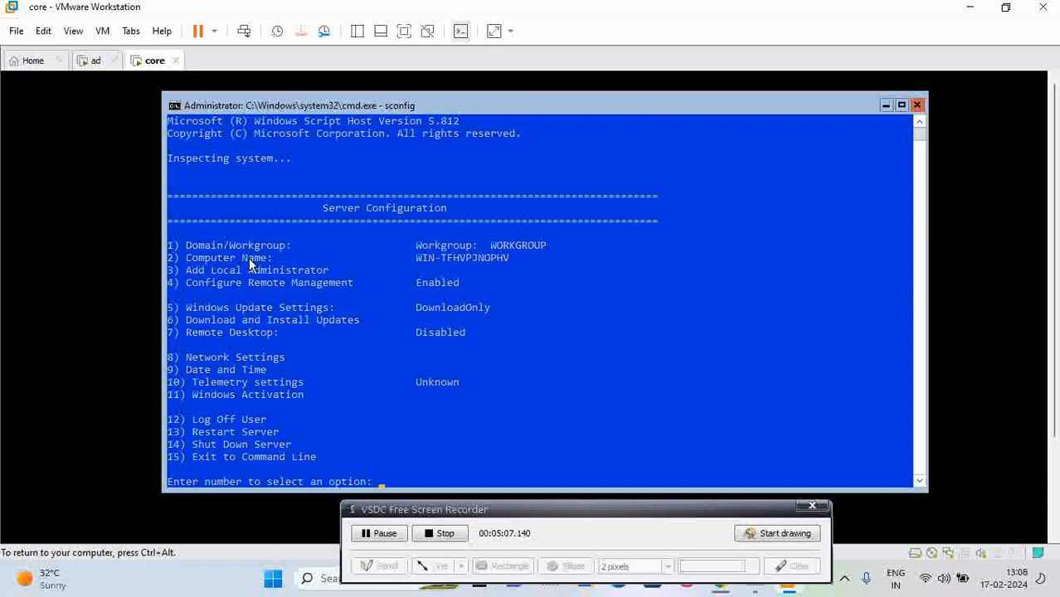
# - Change the domain membership in sconfig, choosing to join a domain and naming it skserv.local
pyautogui.write('1')
pyautogui.press('Return')
pyautogui.write('D')
pyautogui.press('Return')
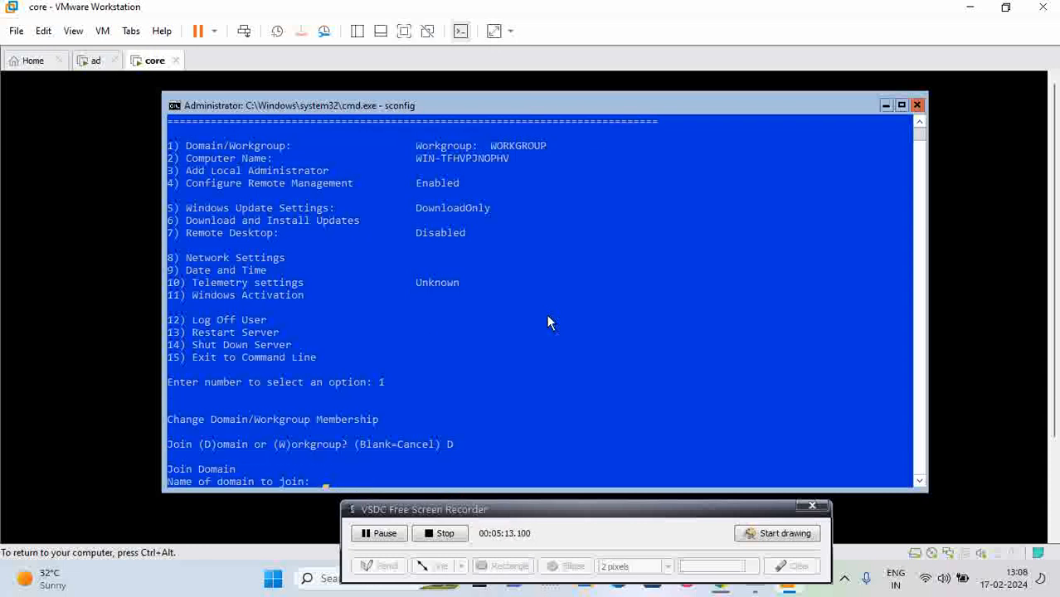
pyautogui.write('skserv.local')
pyautogui.press('Return')
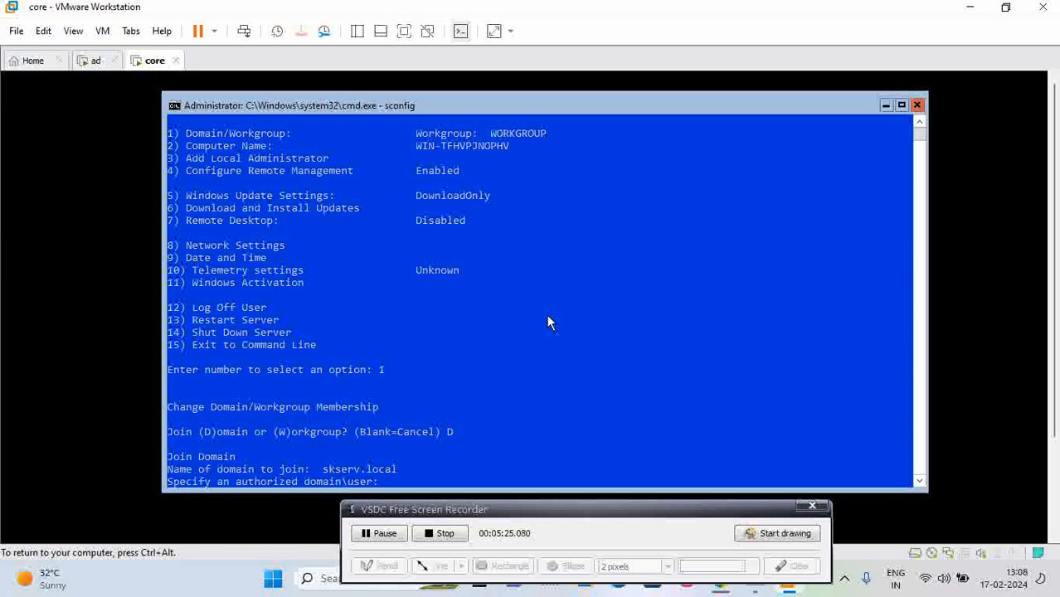
# - Authorize the domain join with the user skserv\administrator and enter the domain user's password
pyautogui.write('skserv\\administra')
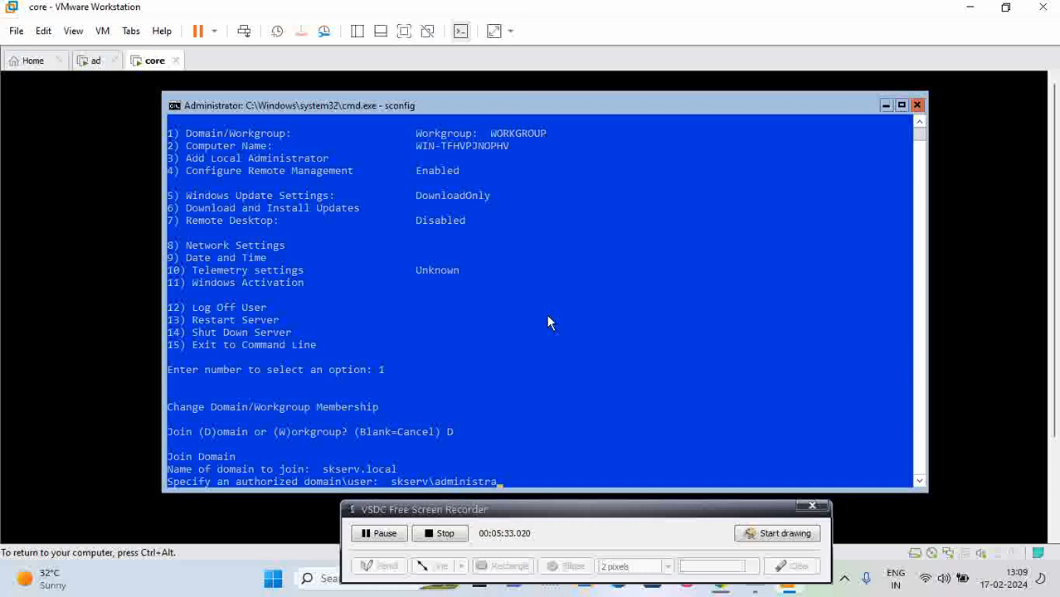
pyautogui.write('tor')
pyautogui.press('Return')
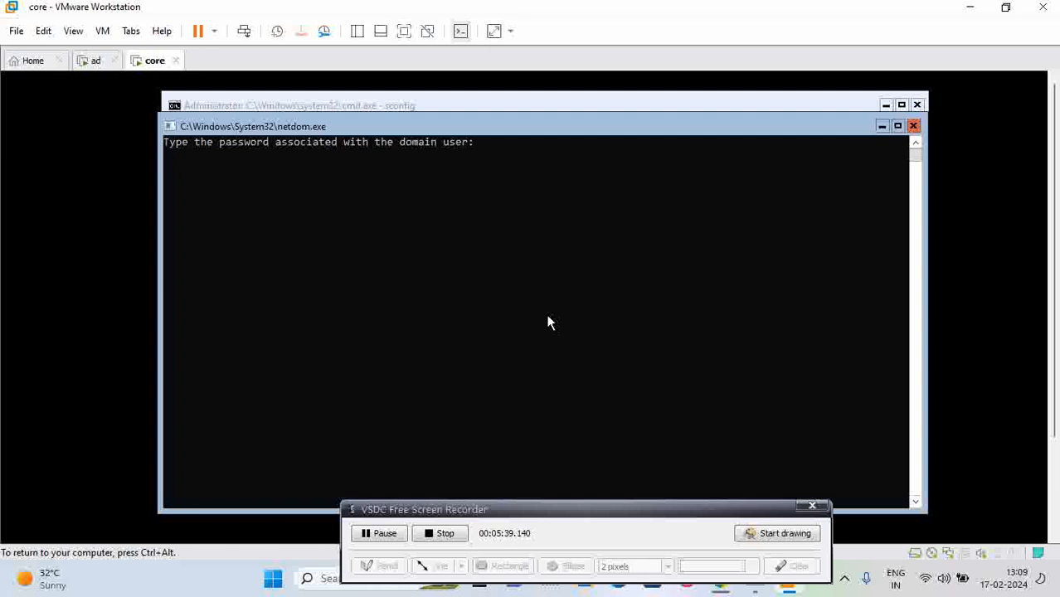
pyautogui.press('Return')
pyautogui.click(484, 231)
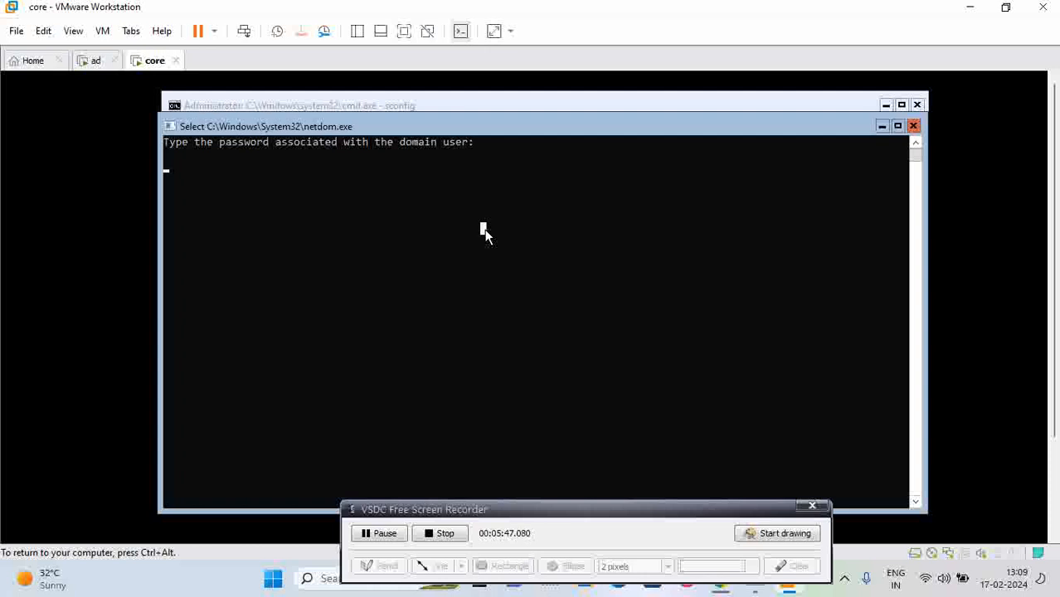
pyautogui.press('Return')
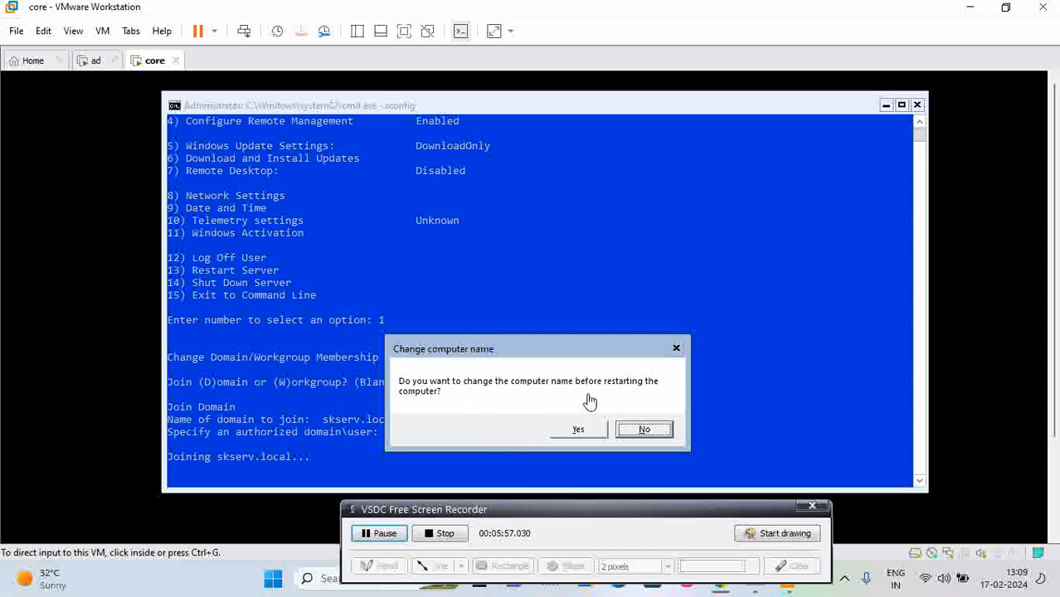
# - Decline changing the computer name and restart the core server to apply the domain join
pyautogui.click(638, 430)
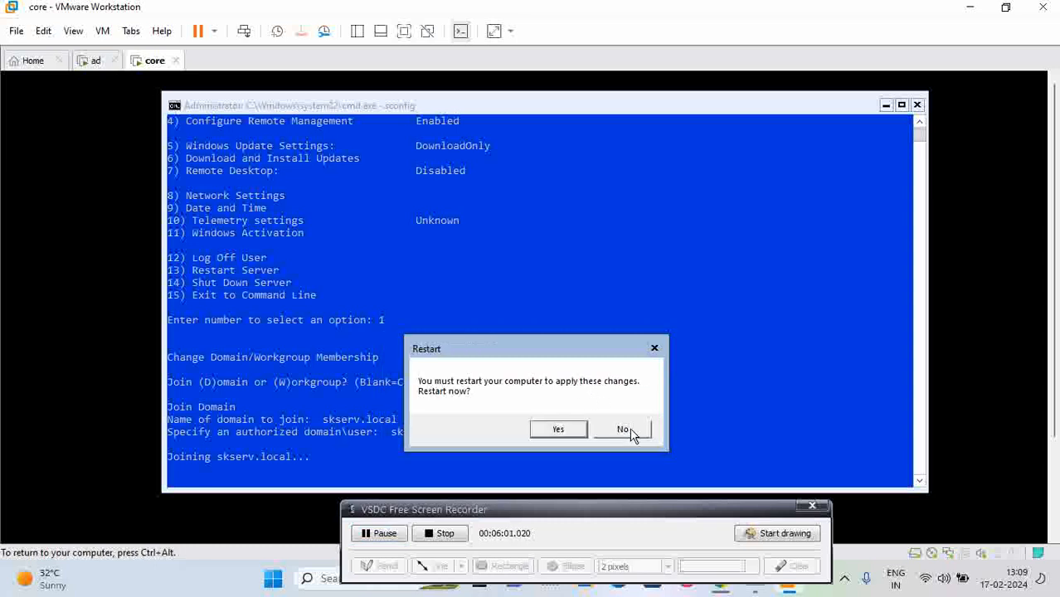
pyautogui.click(568, 435)
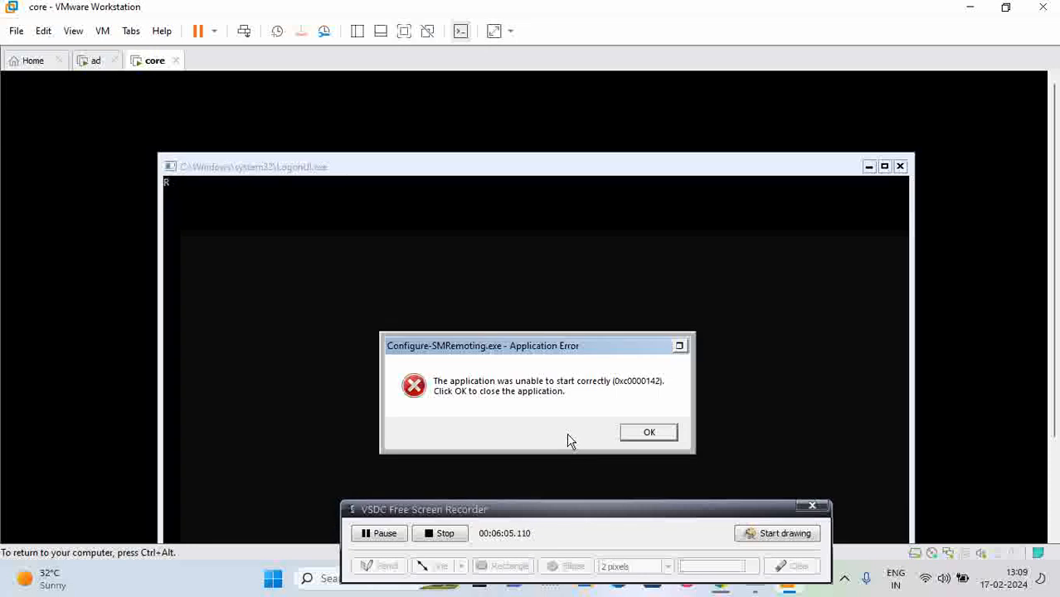
pyautogui.click(648, 435)
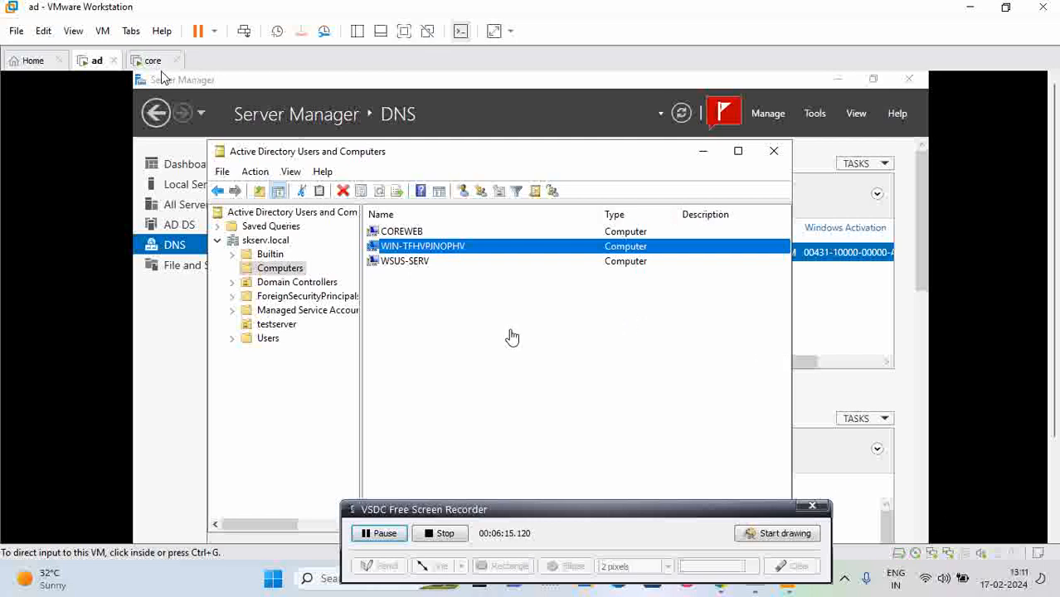
# - Check the General, Operating System, Member Of and Delegation properties of the computer WIN-TFHVPJNOPHV in Active Directory Users and Computers
pyautogui.click(476, 250)
pyautogui.rightClick(476, 250)
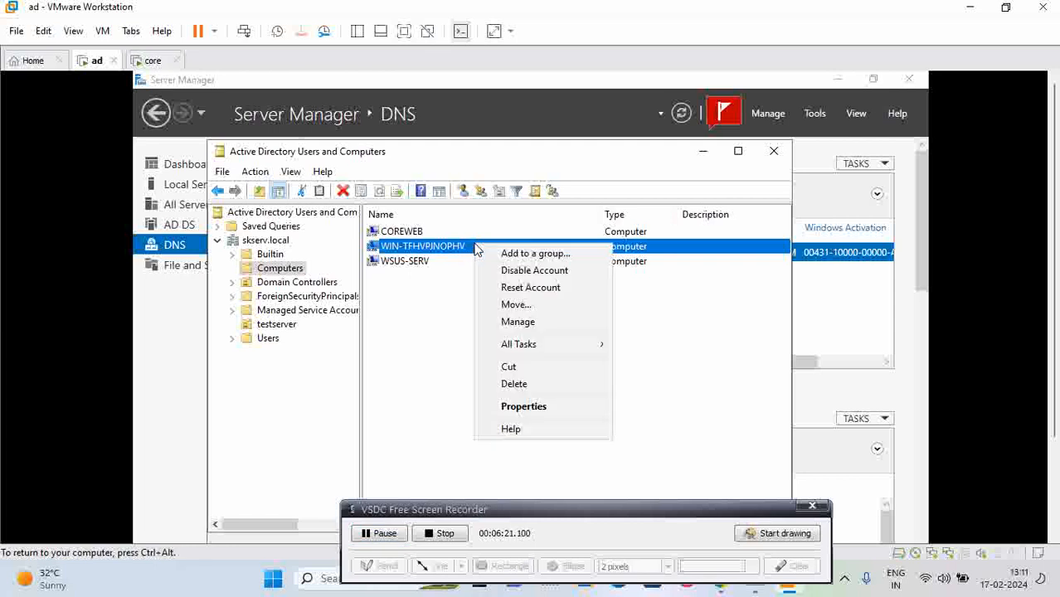
pyautogui.click(532, 415)
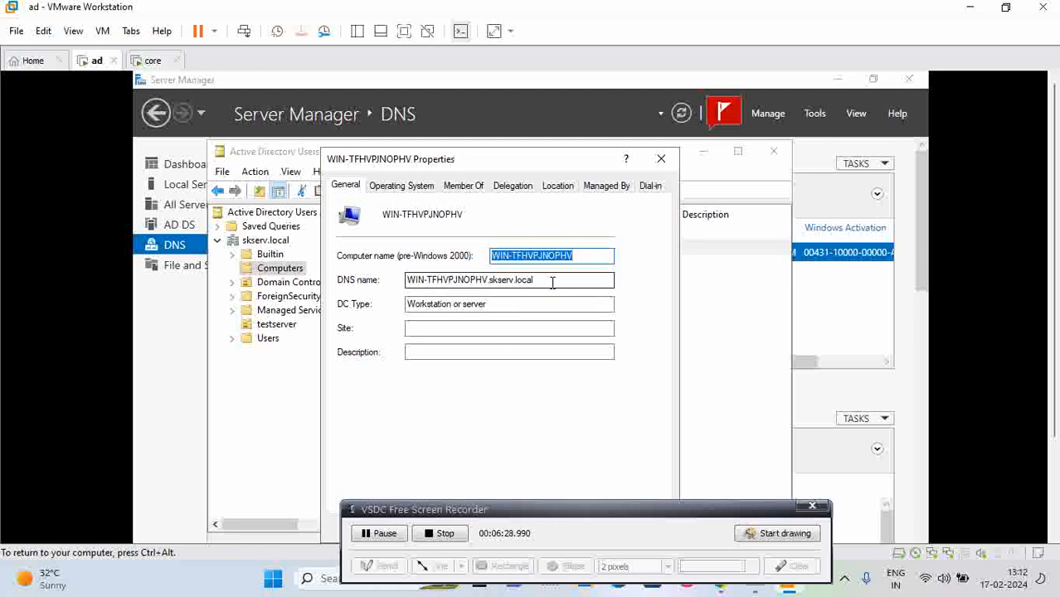
pyautogui.click(419, 189)
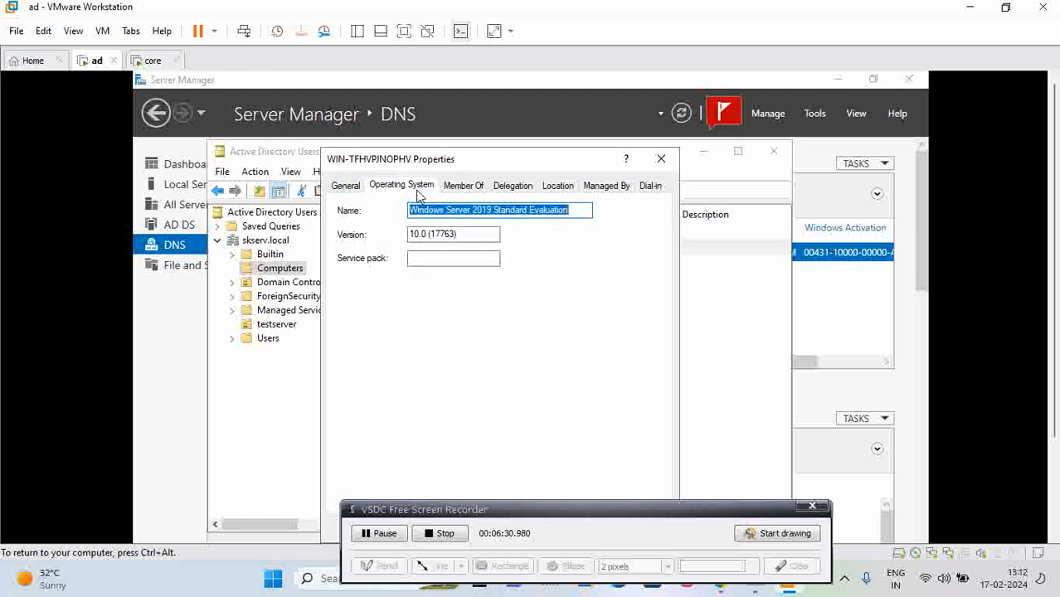
pyautogui.click(463, 190)
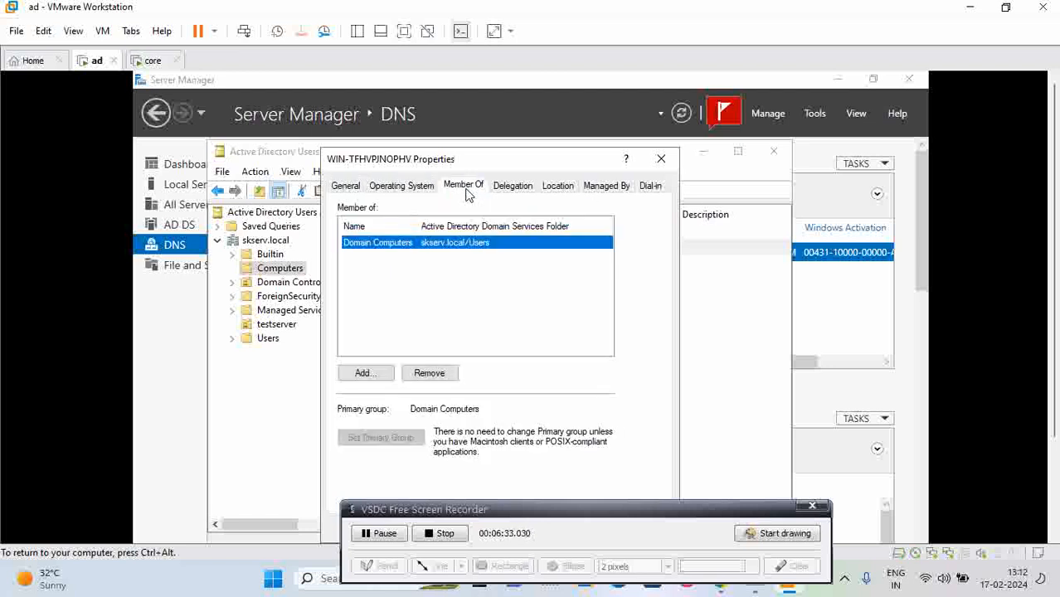
pyautogui.click(508, 188)
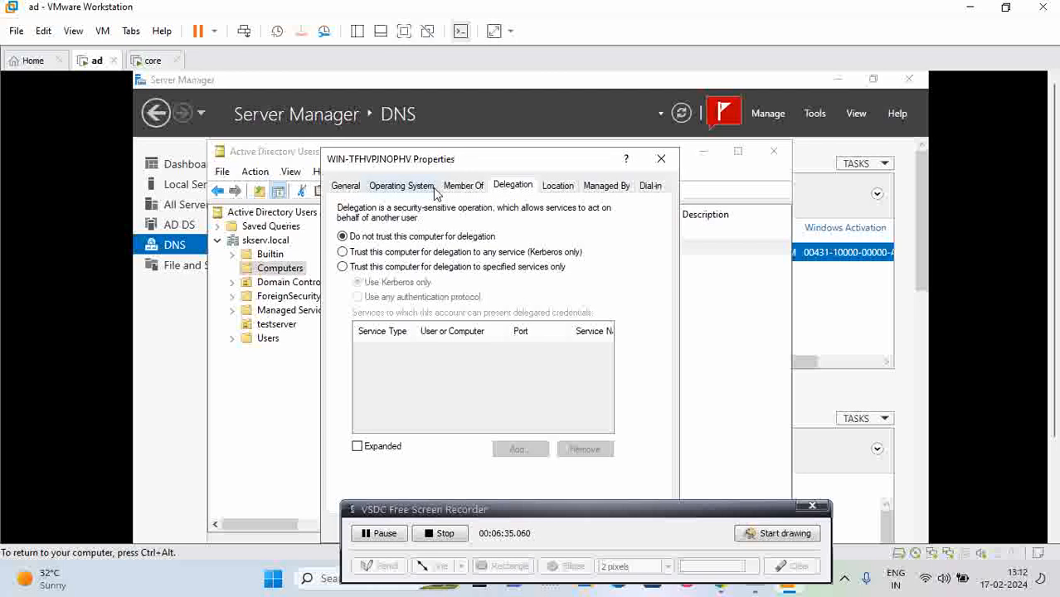
pyautogui.click(661, 159)
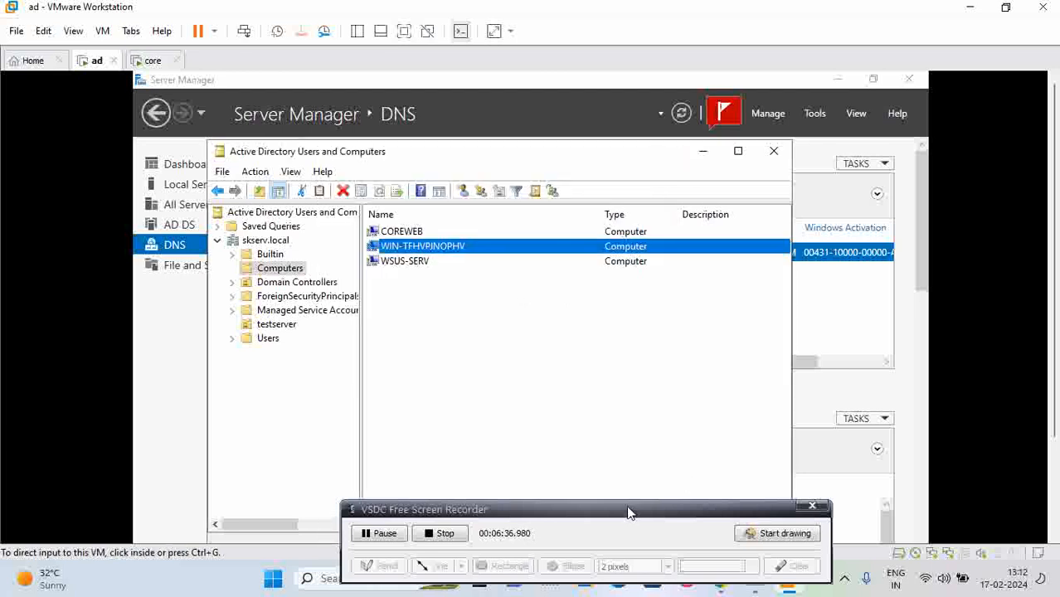
pyautogui.moveTo(628, 514); pyautogui.dragTo(681, 427)
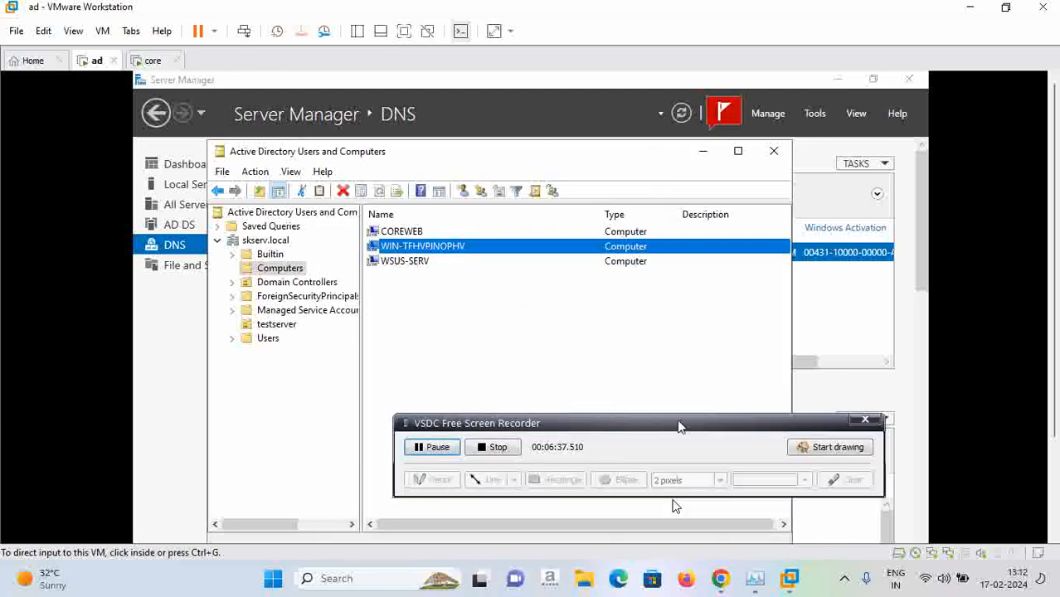
pyautogui.click(436, 451)
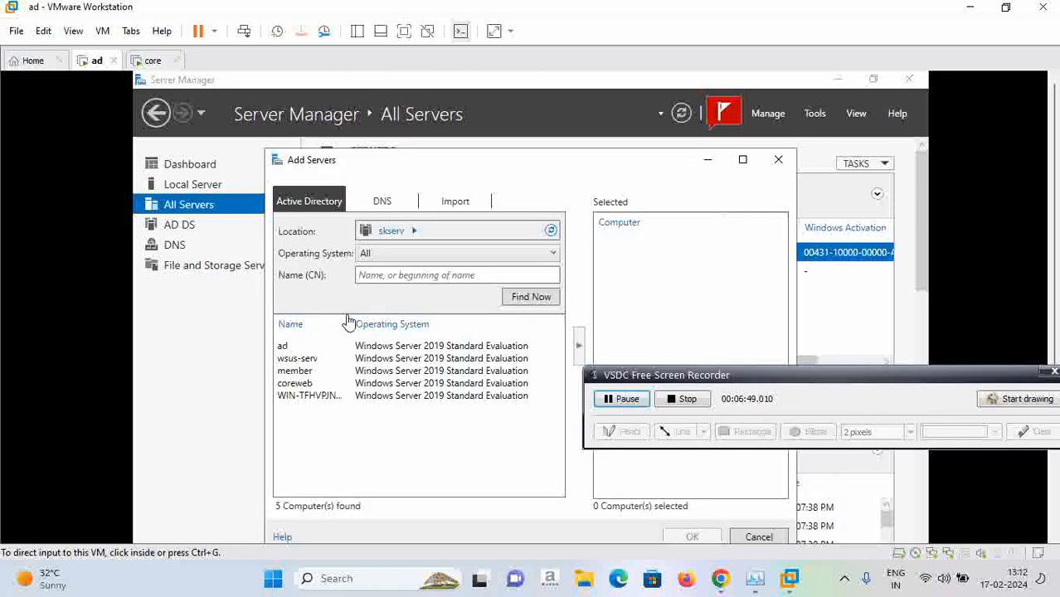
# - Add the computer WIN-TFHVPJNOPHV to the selected servers in the Add Servers dialog
pyautogui.doubleClick(393, 402)
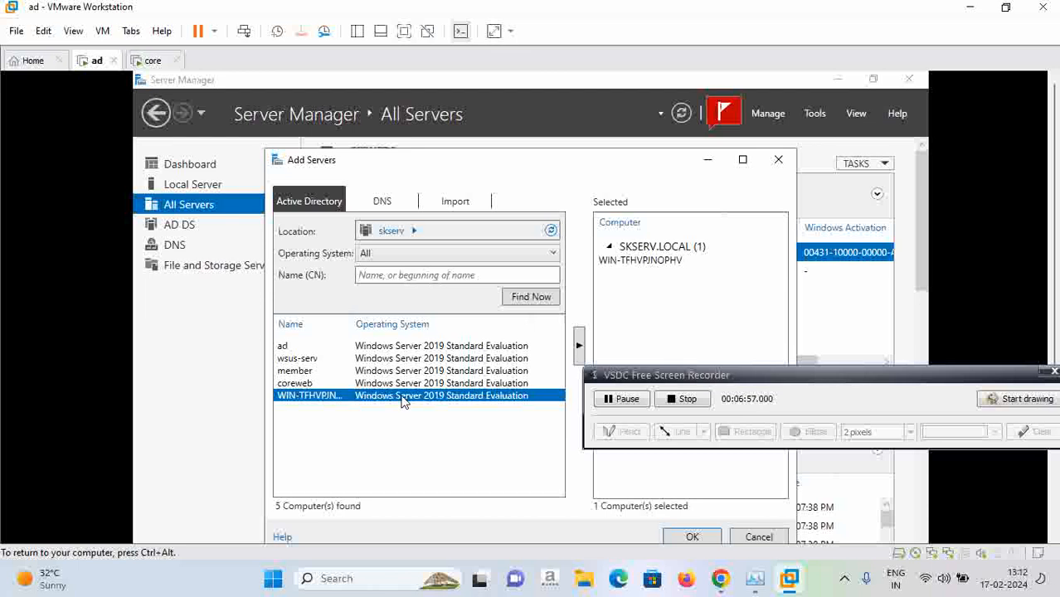
pyautogui.click(857, 374)
pyautogui.moveTo(856, 373); pyautogui.dragTo(846, 284)
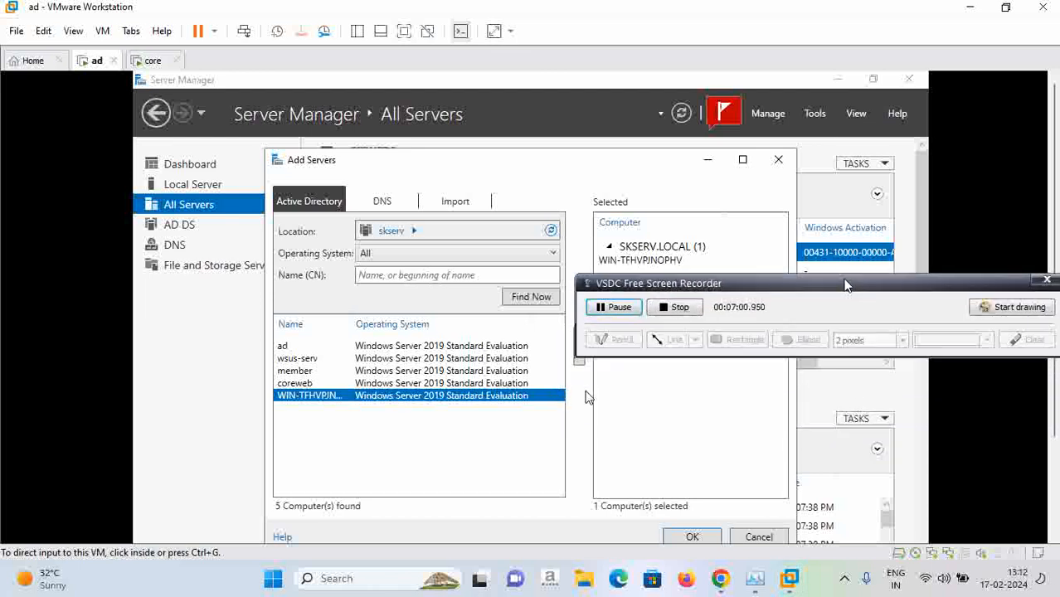